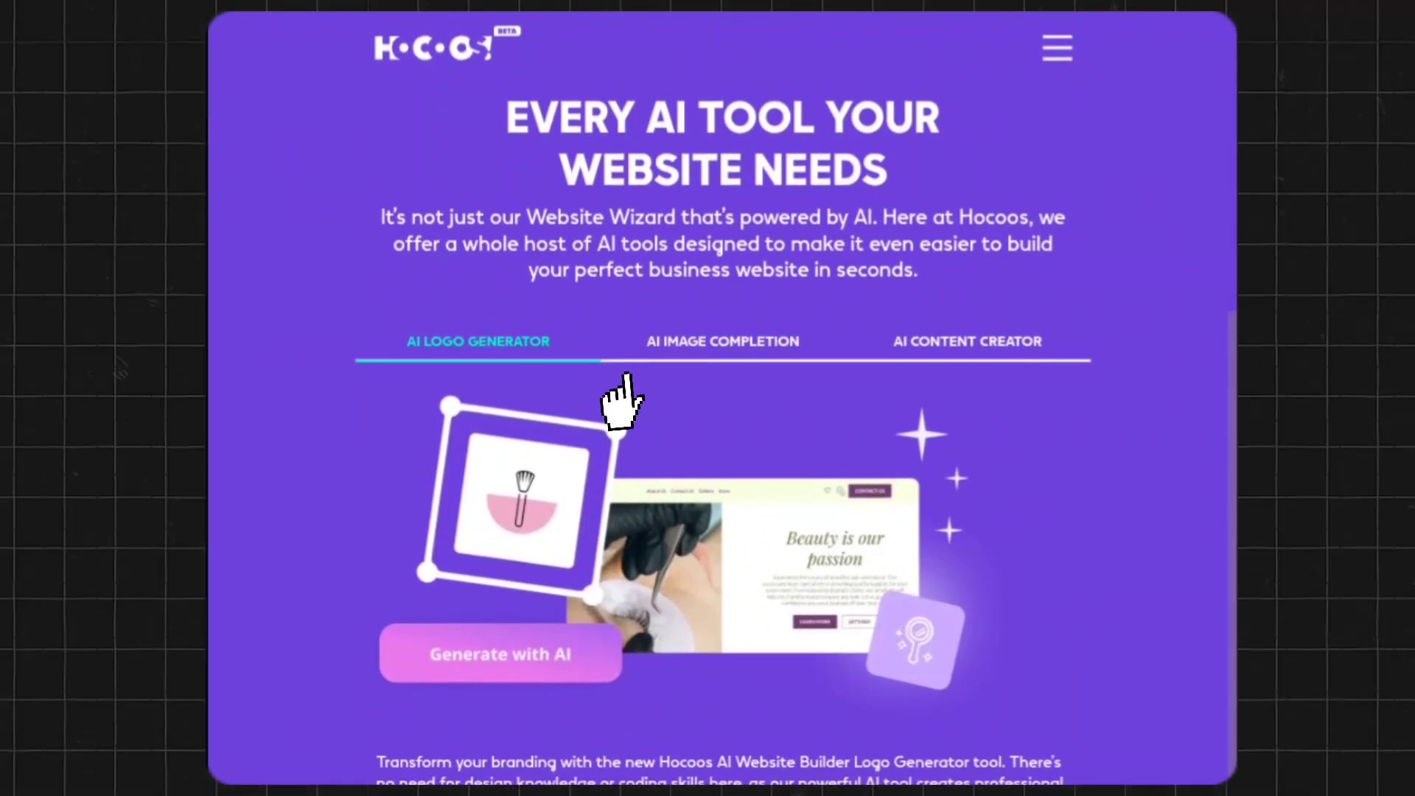
Preview the AI Image Completion and AI Content Creator tools, then launch the AI website wizard
left_click(725, 360)
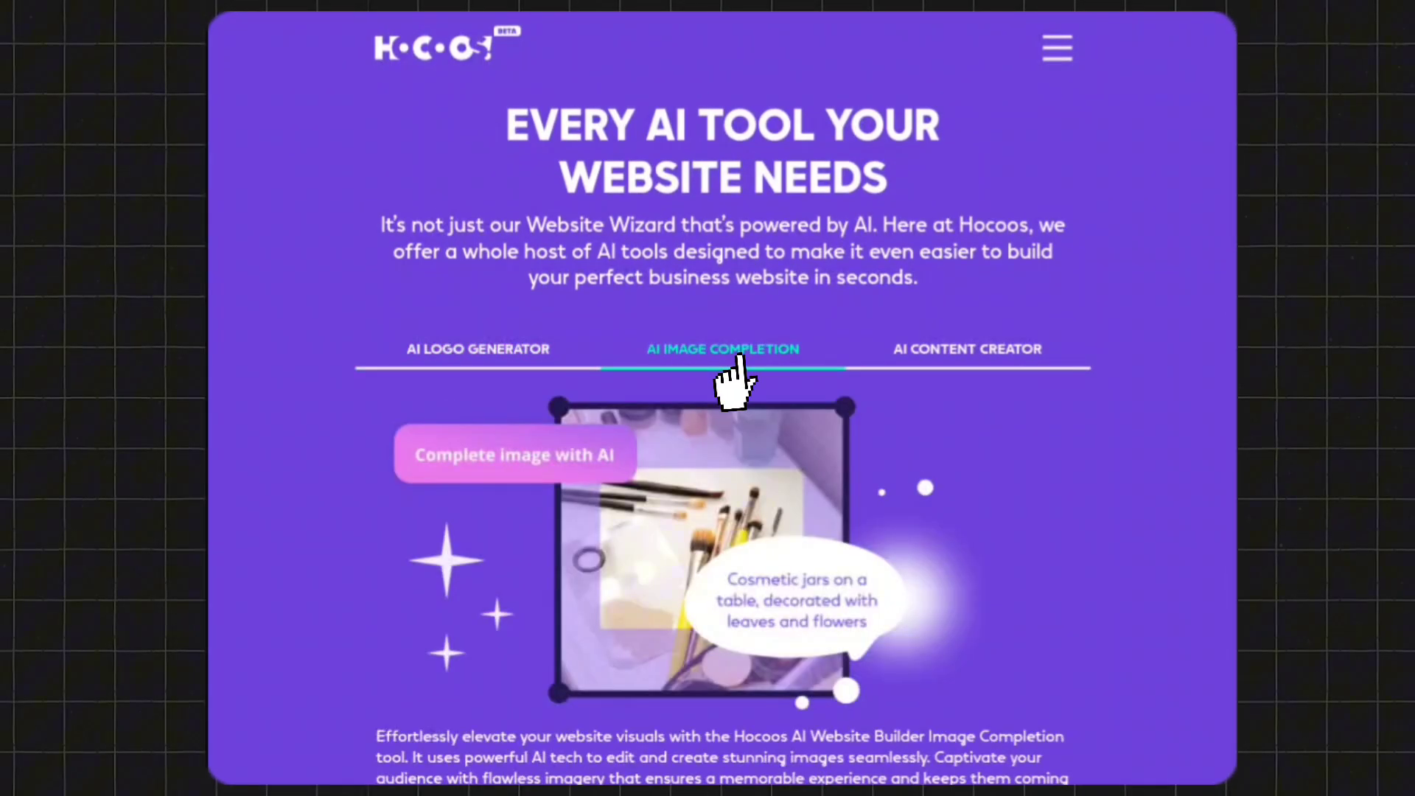
left_click(940, 365)
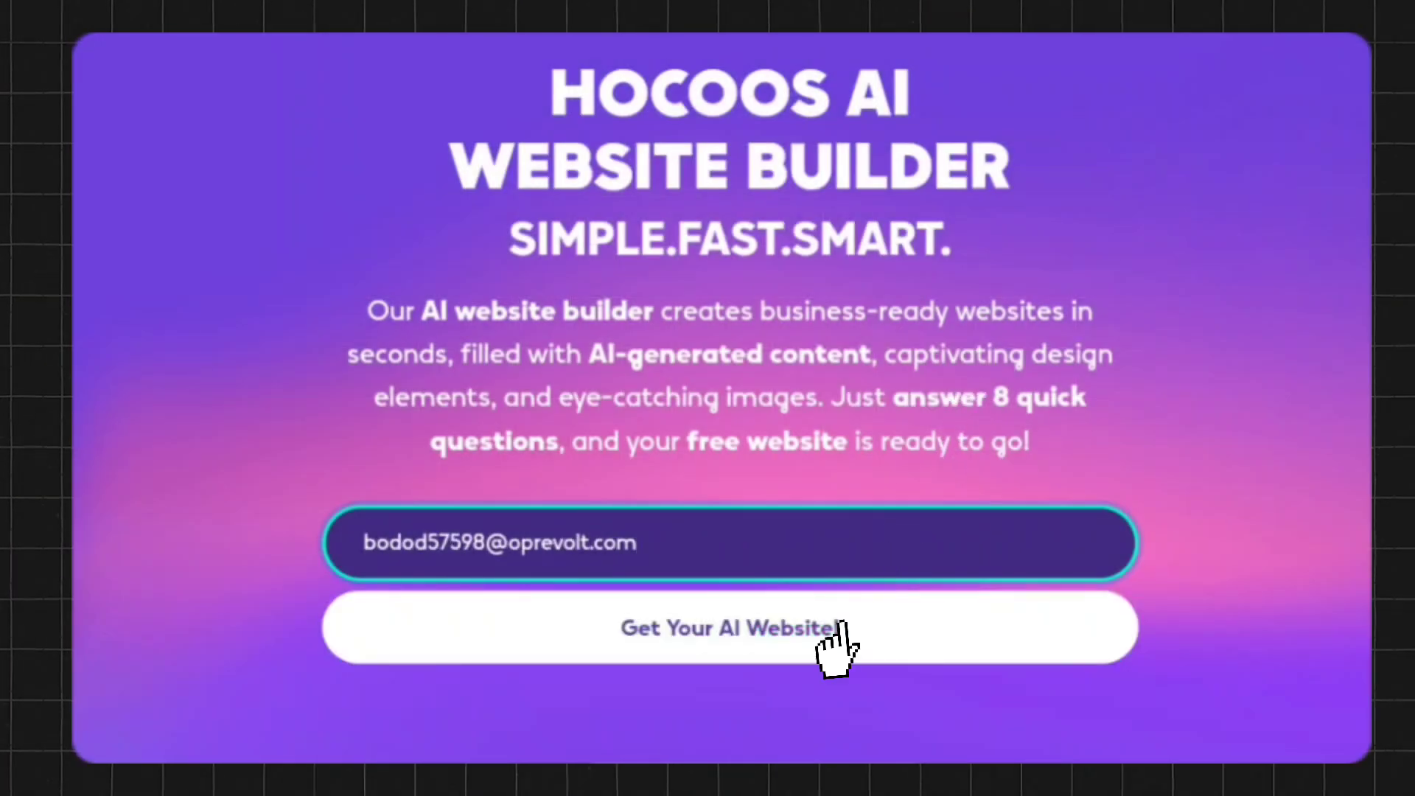
left_click(839, 628)
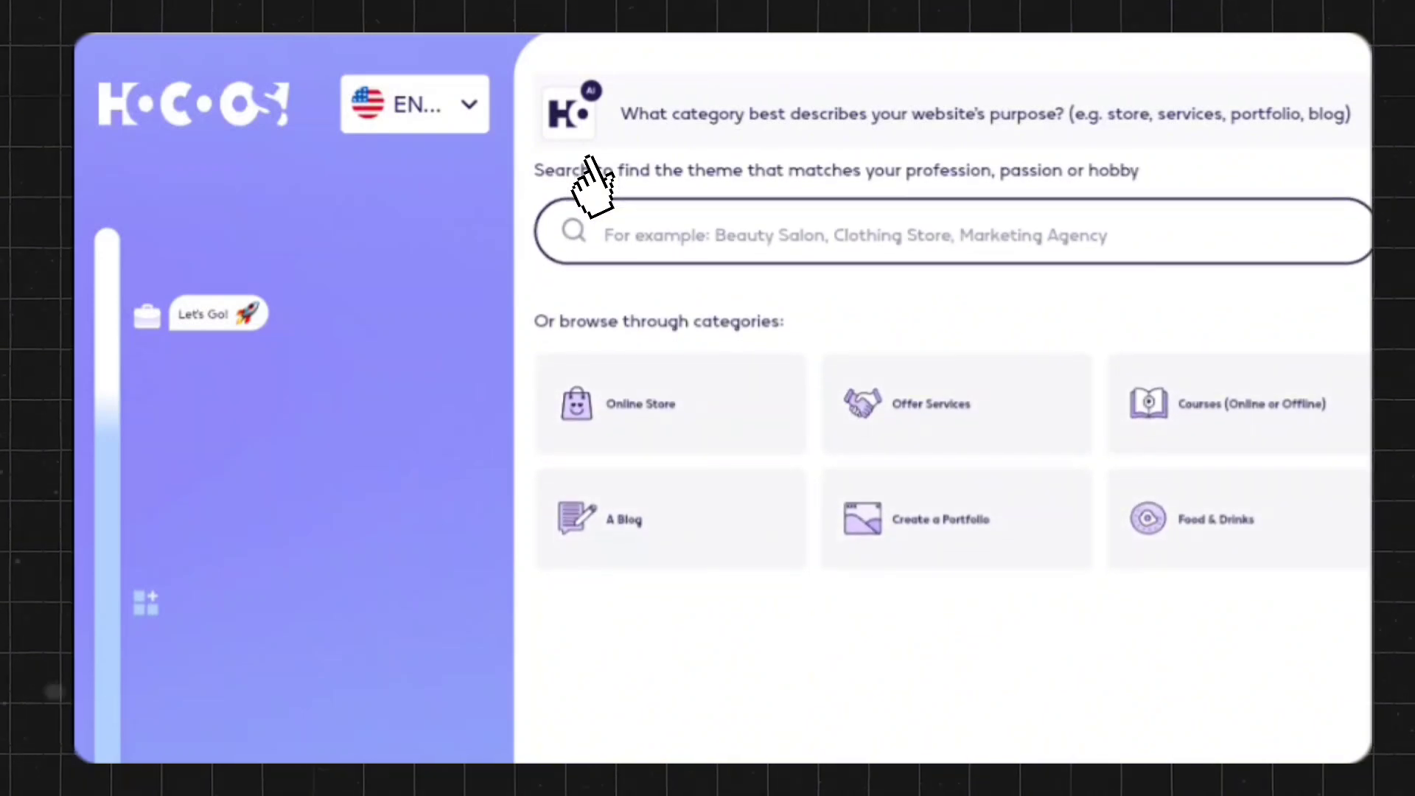
Choose Online Store > electronics store, offer Computer Repair, and mark the business as online only
left_click(681, 417)
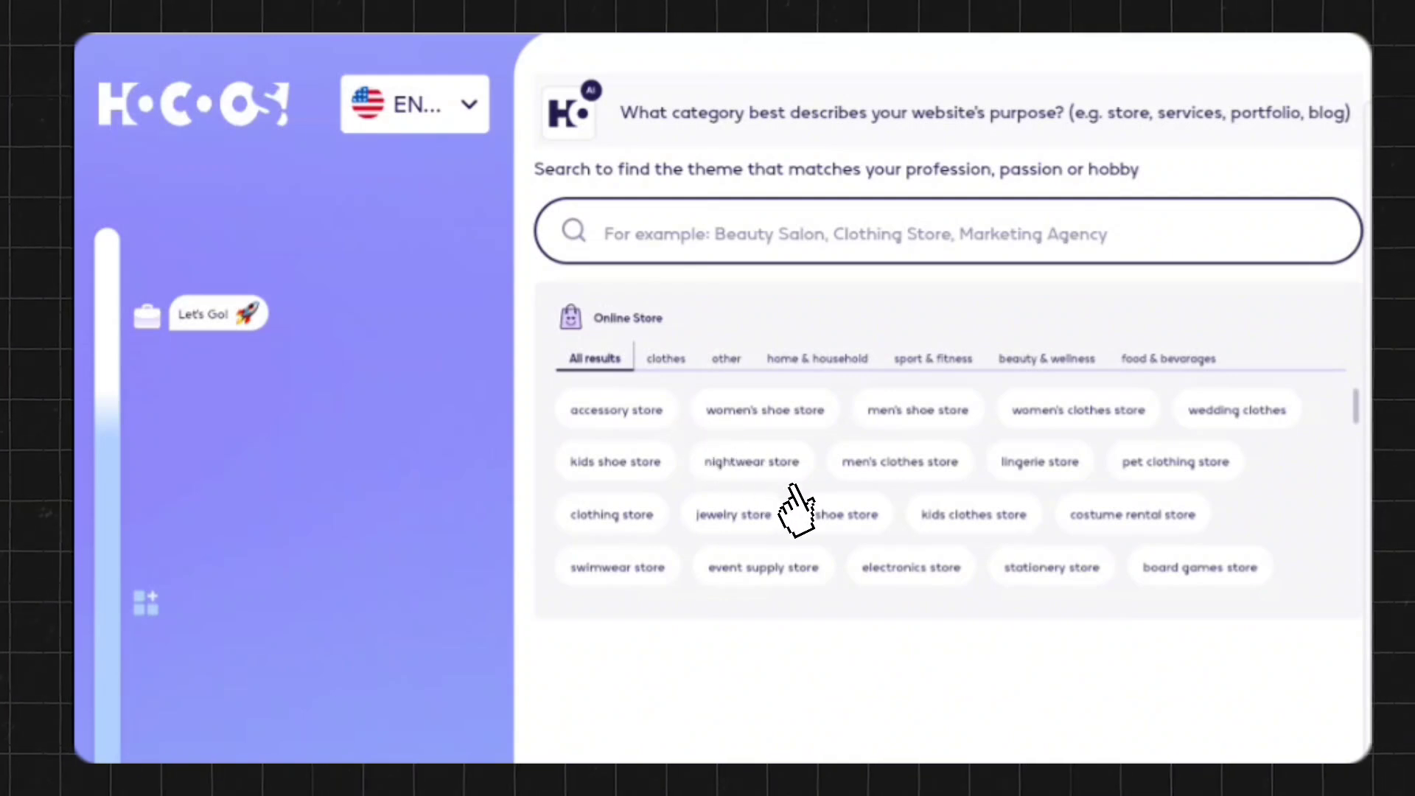
left_click(917, 575)
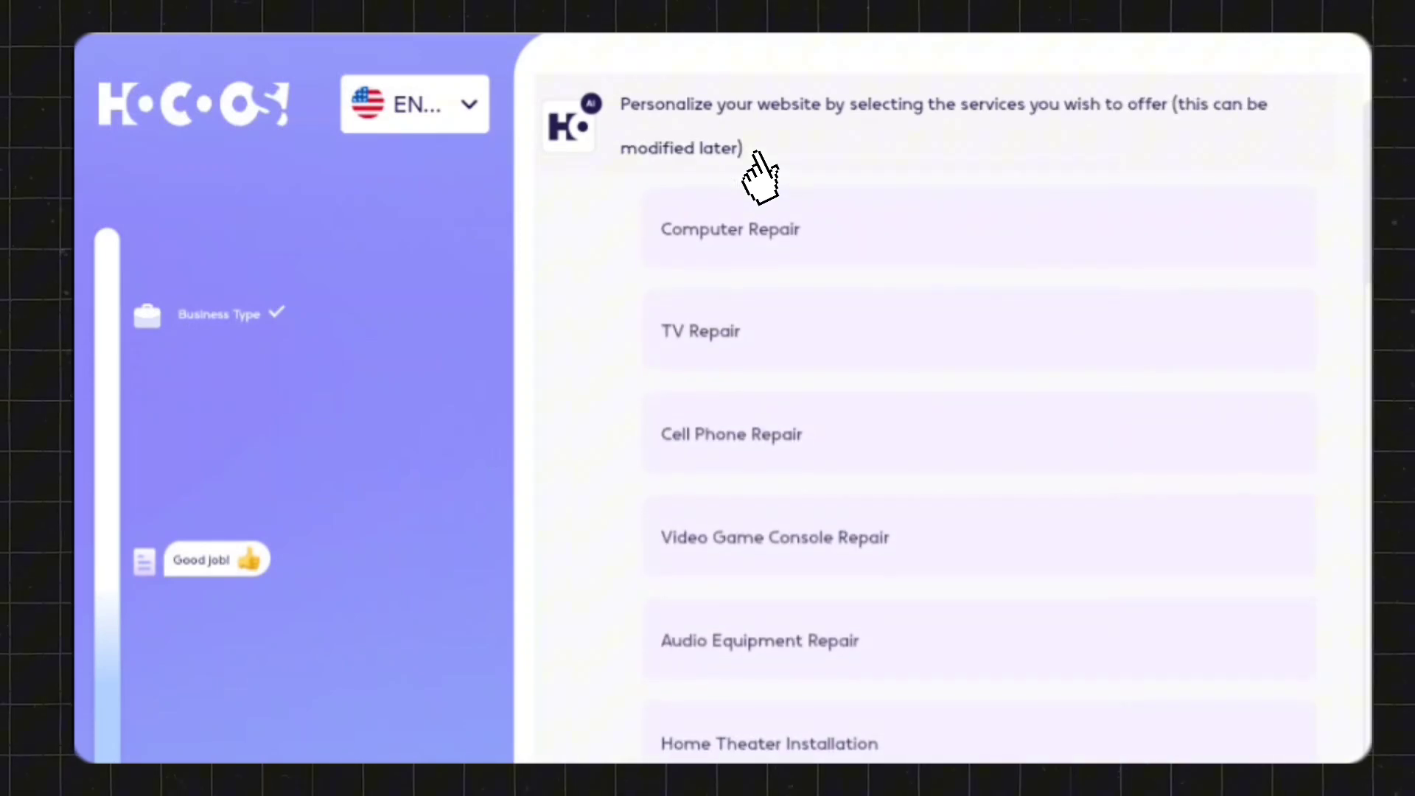
left_click(903, 238)
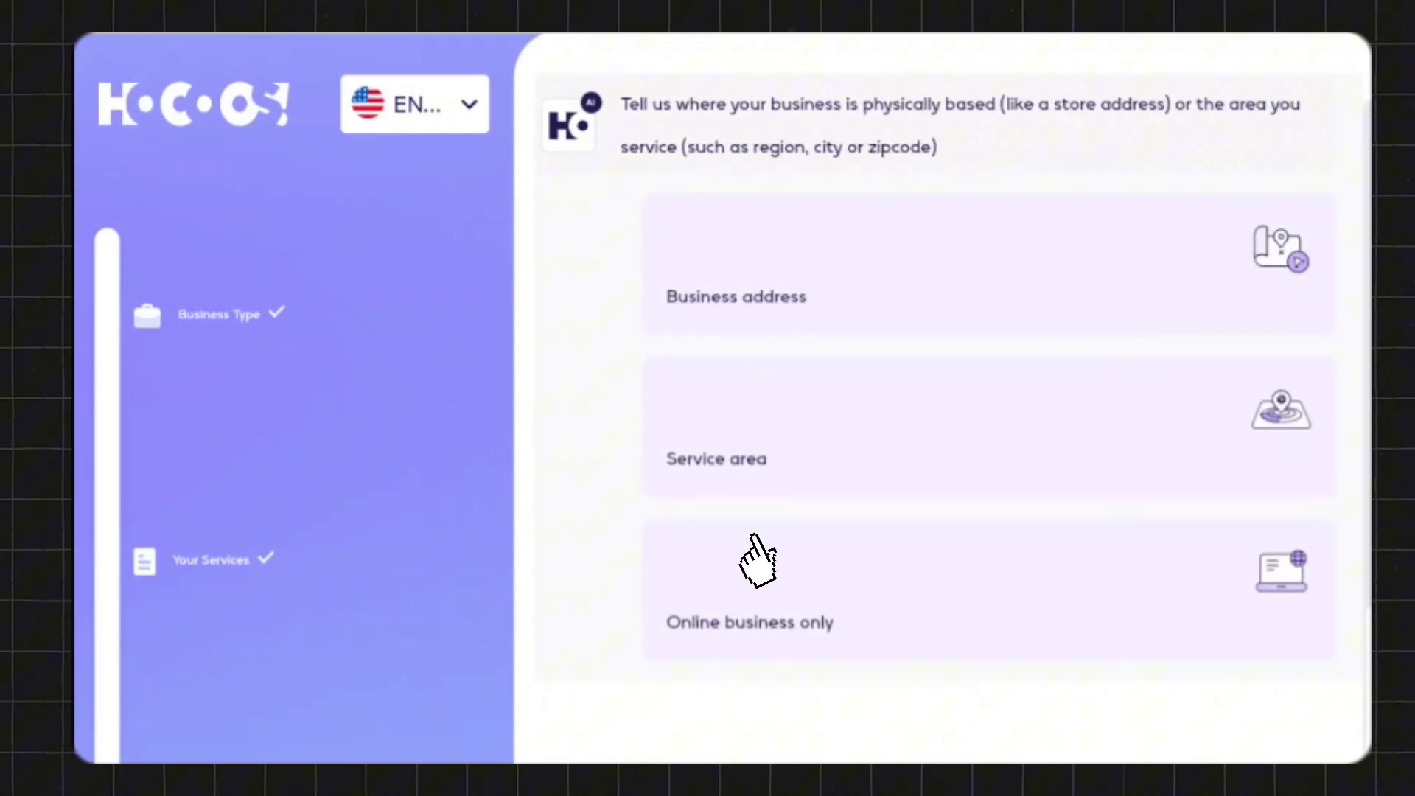
left_click(973, 627)
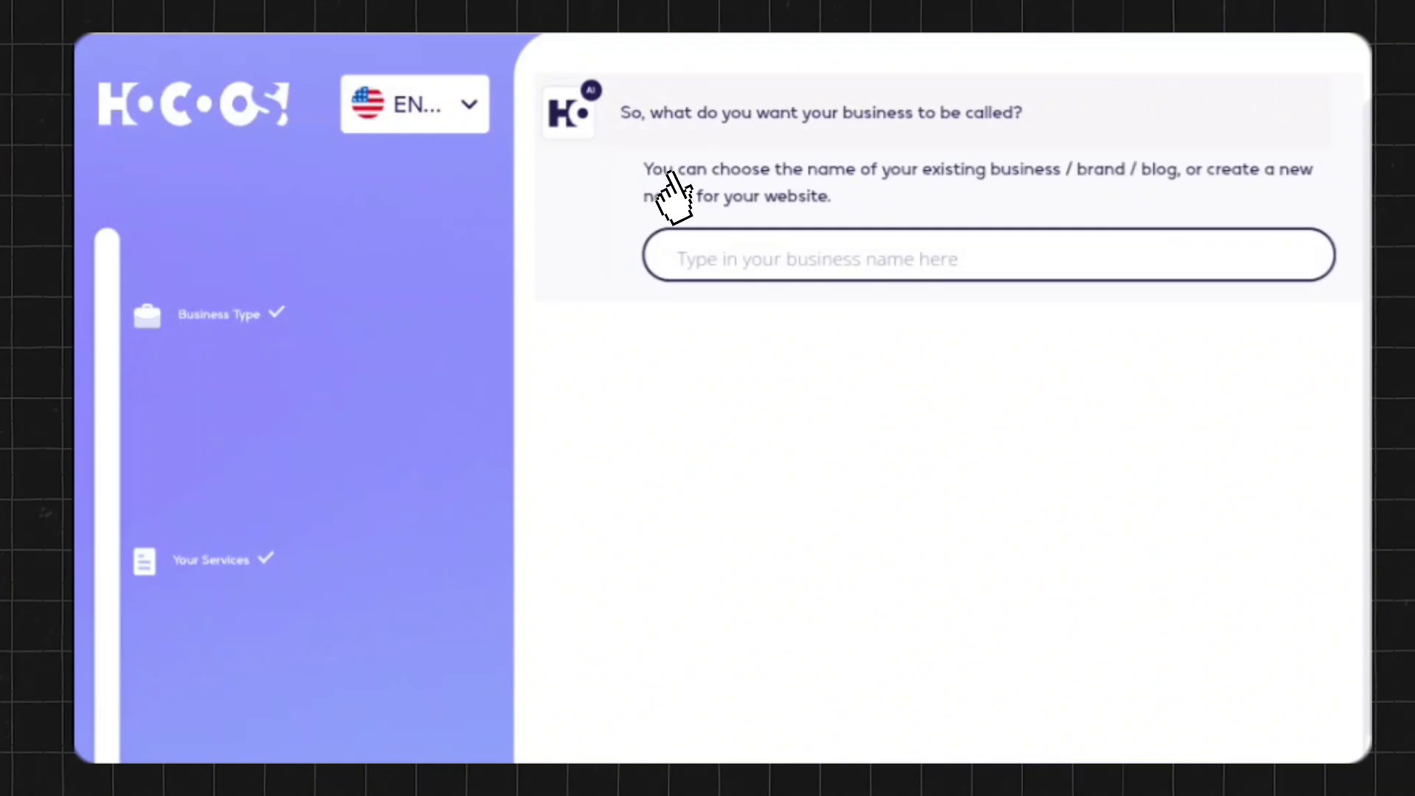
Name the business 'Power people', highlight customer service, affordable prices and easy navigation, and pick website contact form
type("Pow")
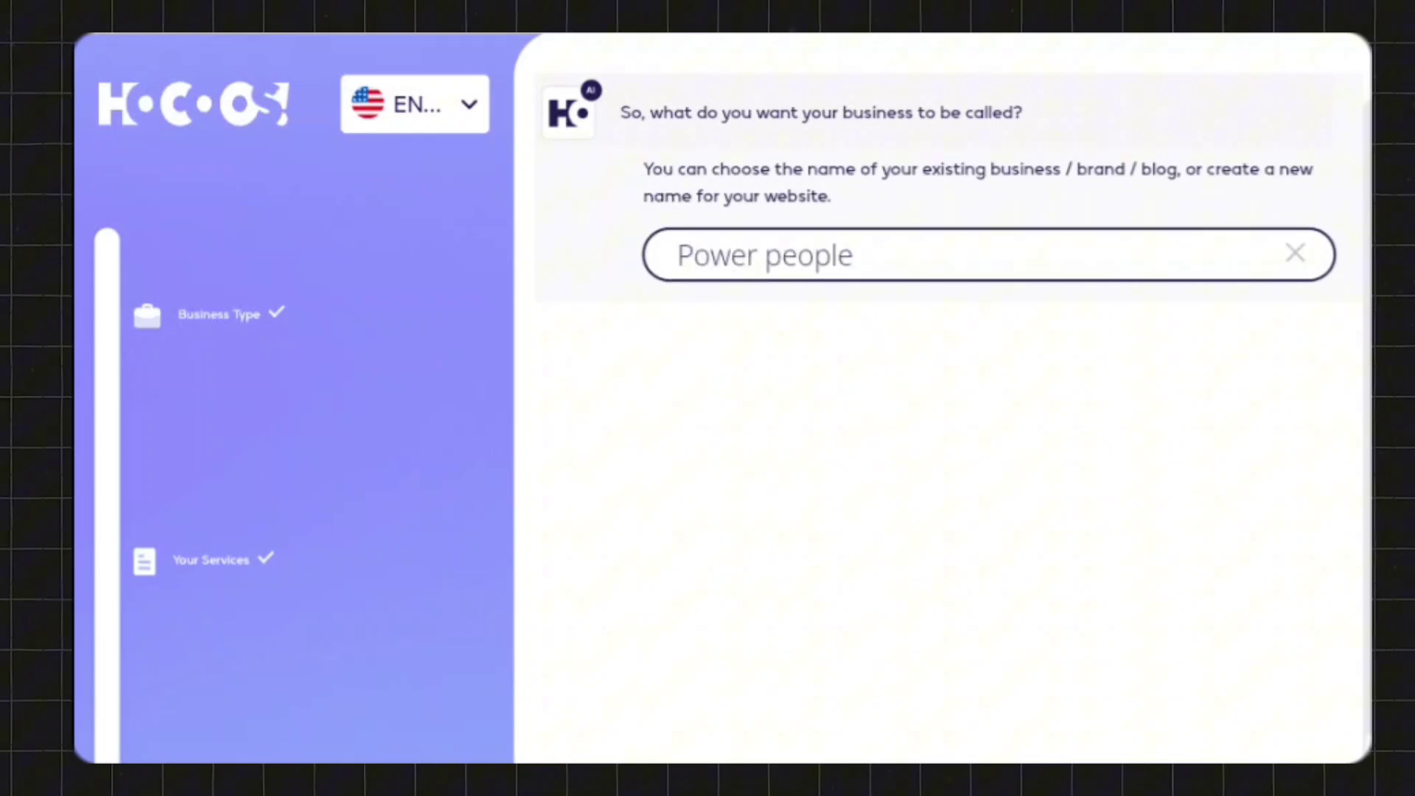
type("er people")
key("Return")
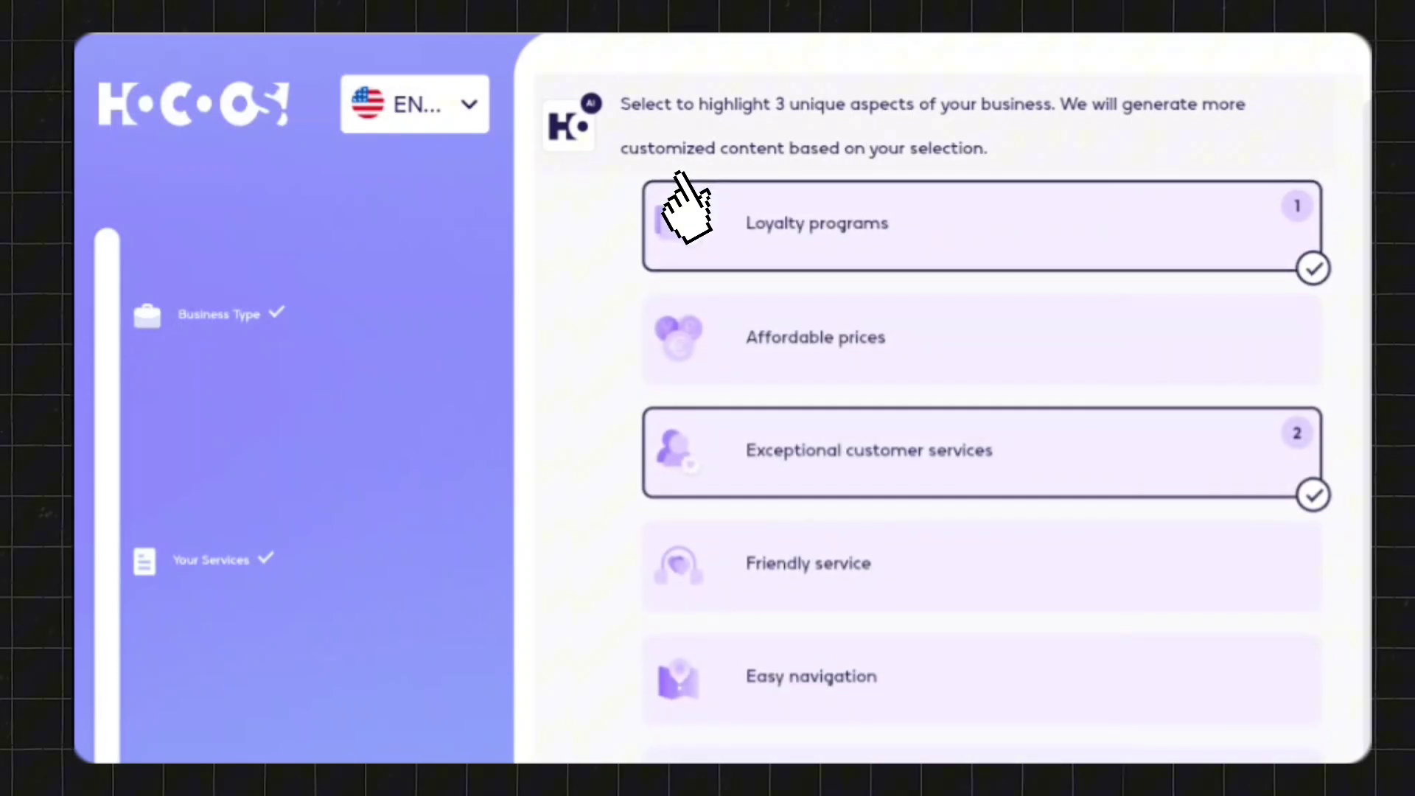
left_click(679, 184)
left_click(1026, 446)
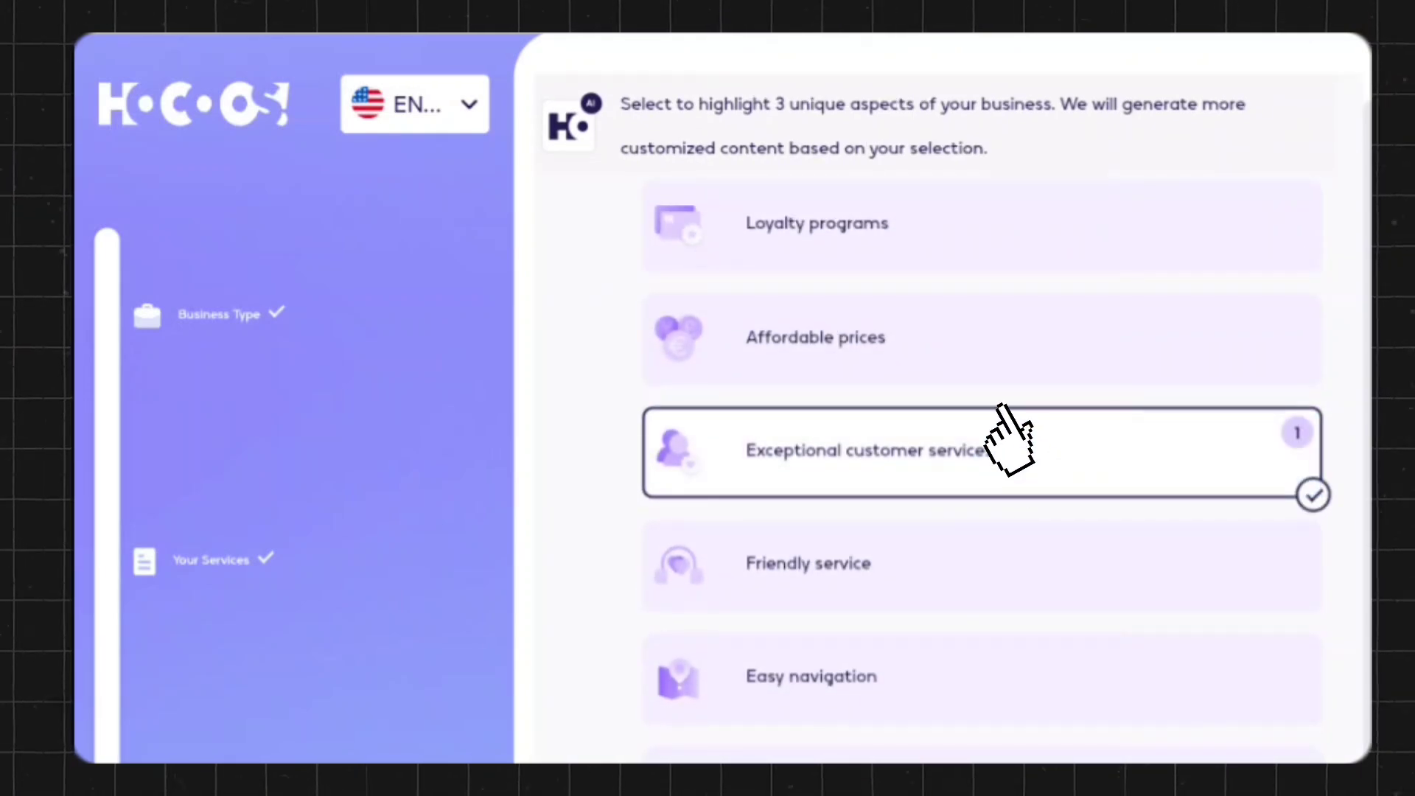
left_click(958, 345)
left_click(914, 674)
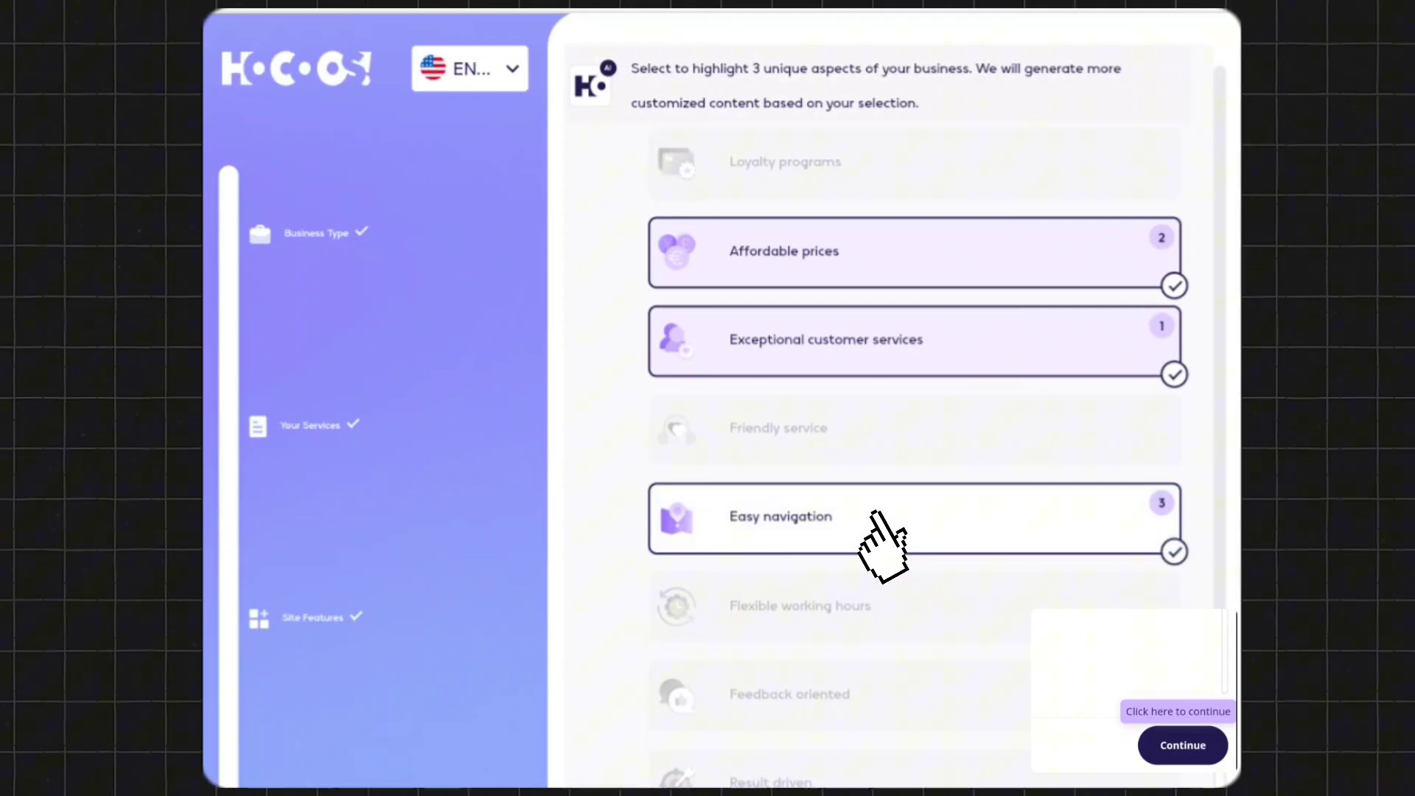
left_click(1195, 748)
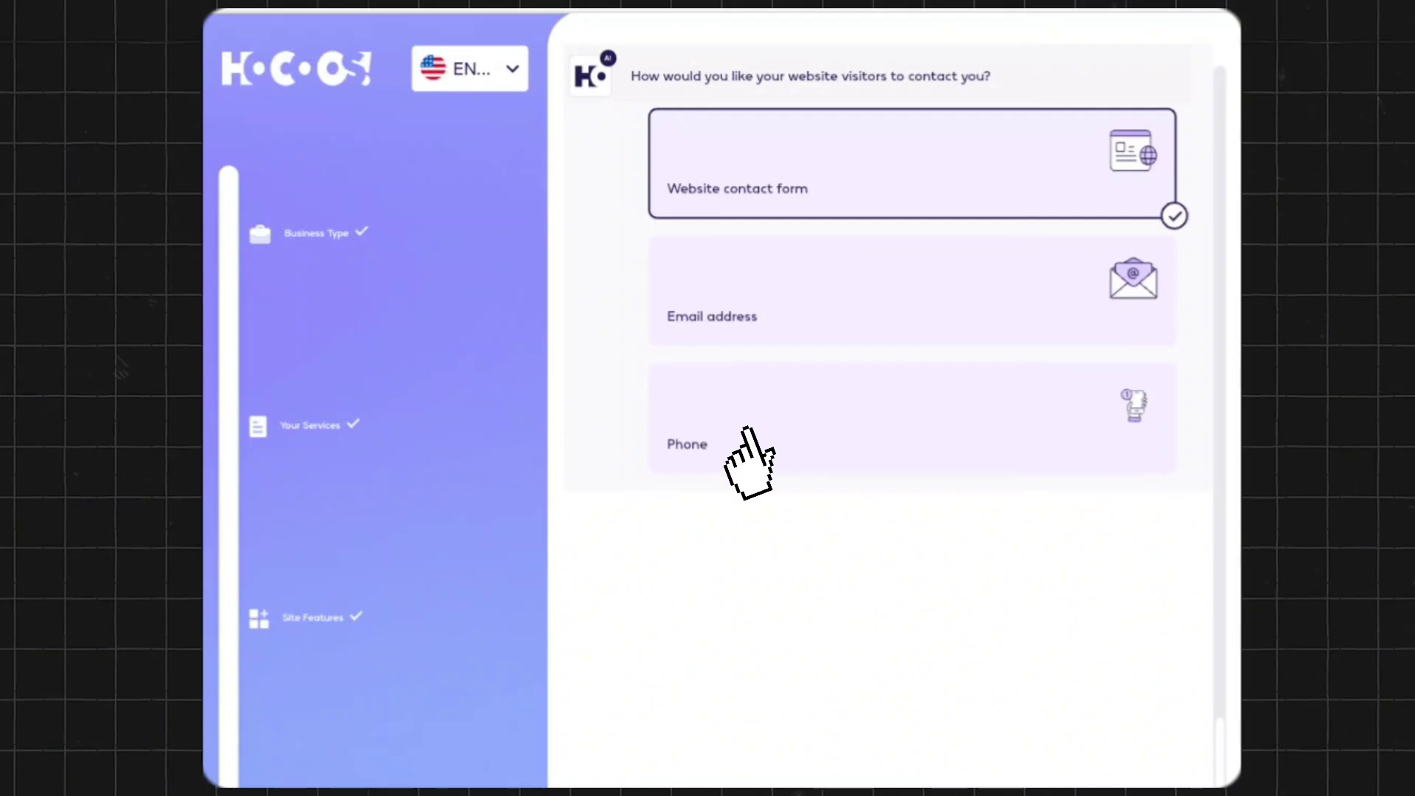
left_click(842, 160)
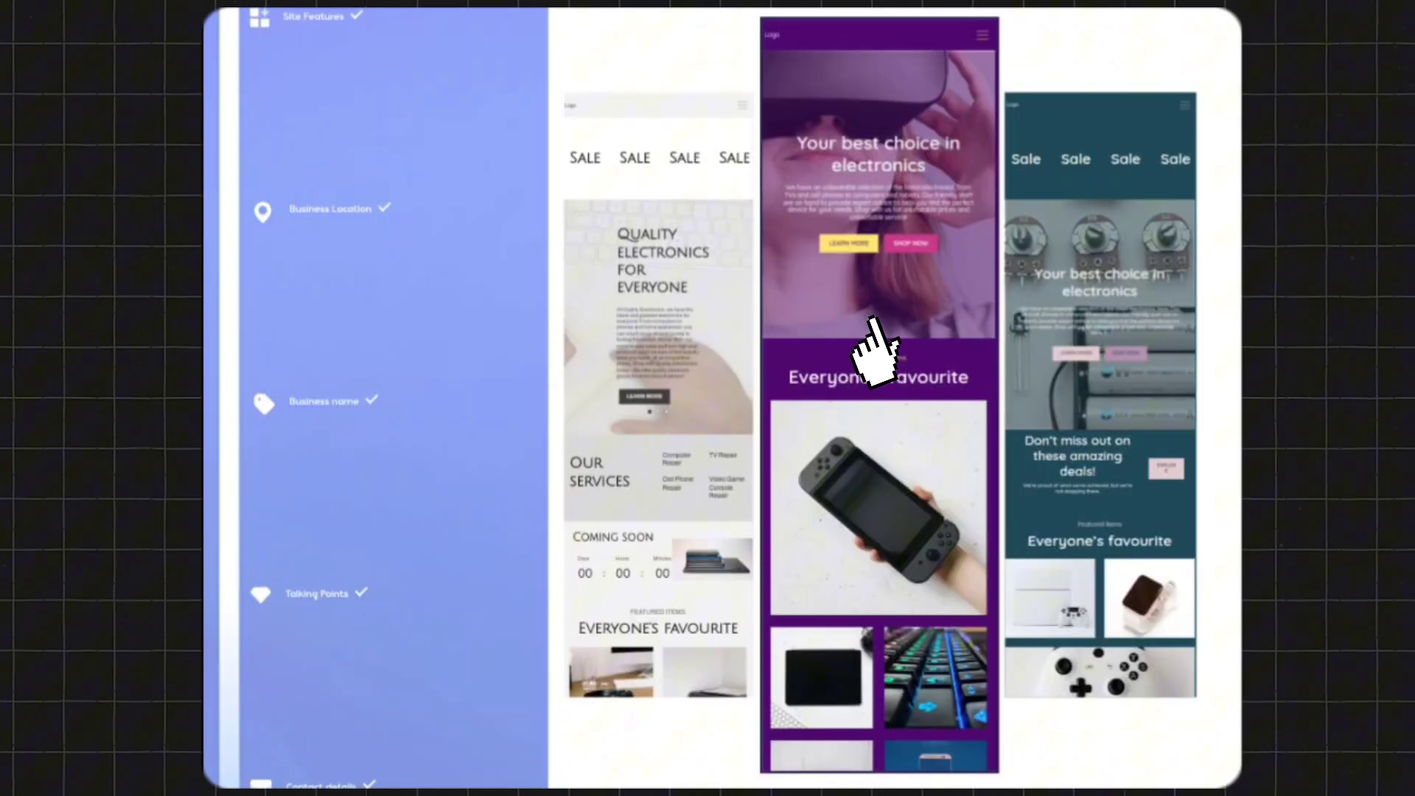
Choose the purple electronics template and browse its design options
left_click(875, 347)
scroll(687, 436, "down", 5)
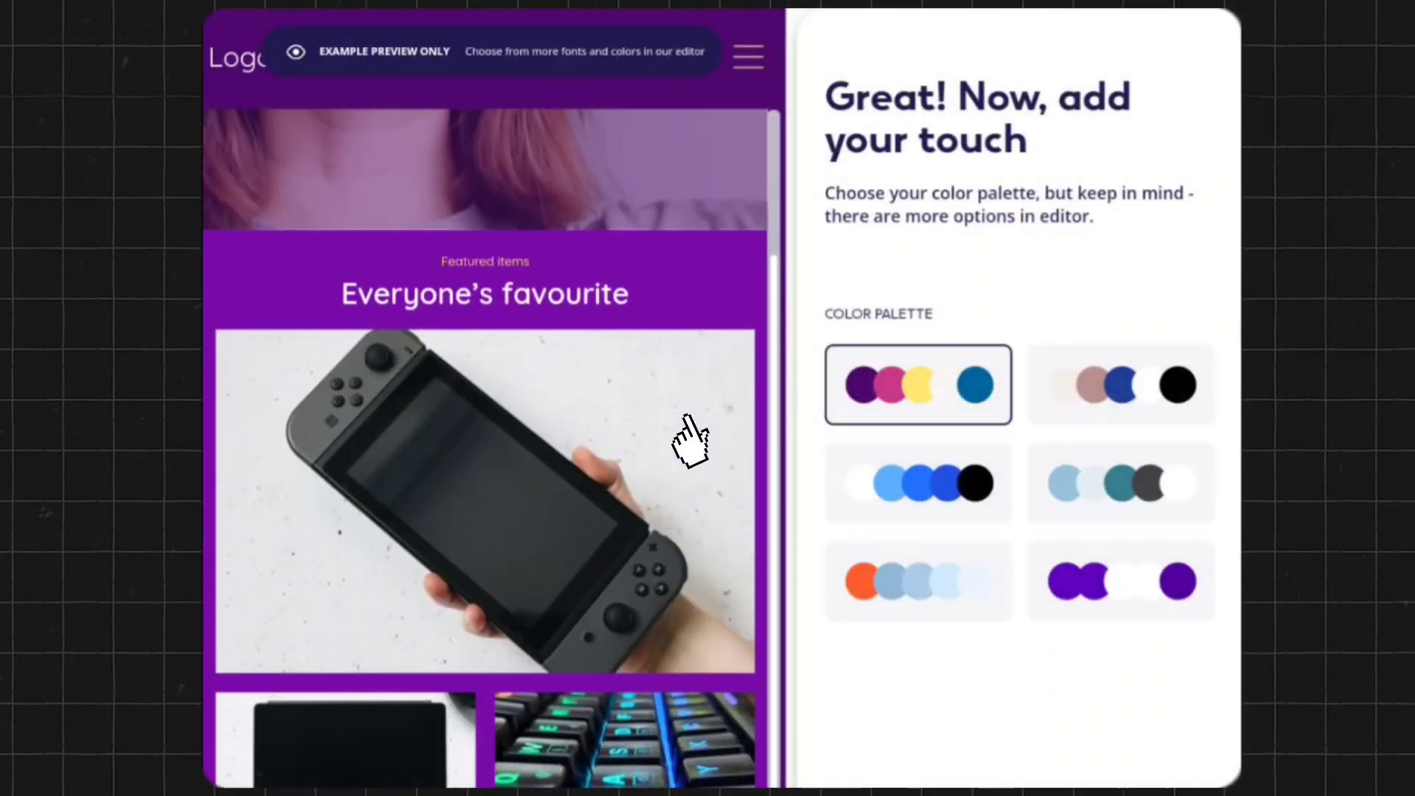
scroll(687, 436, "down", 15)
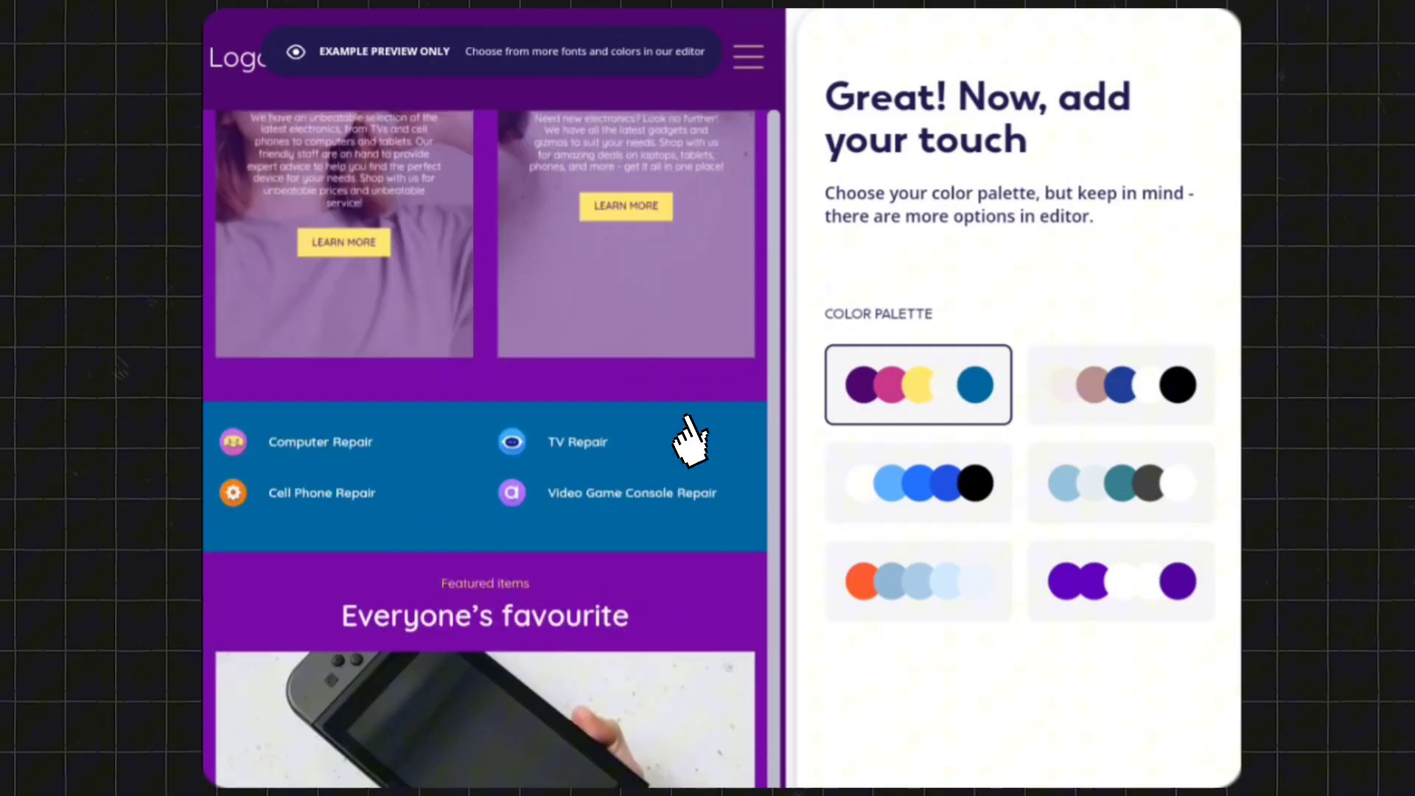
scroll(689, 440, "down", 5)
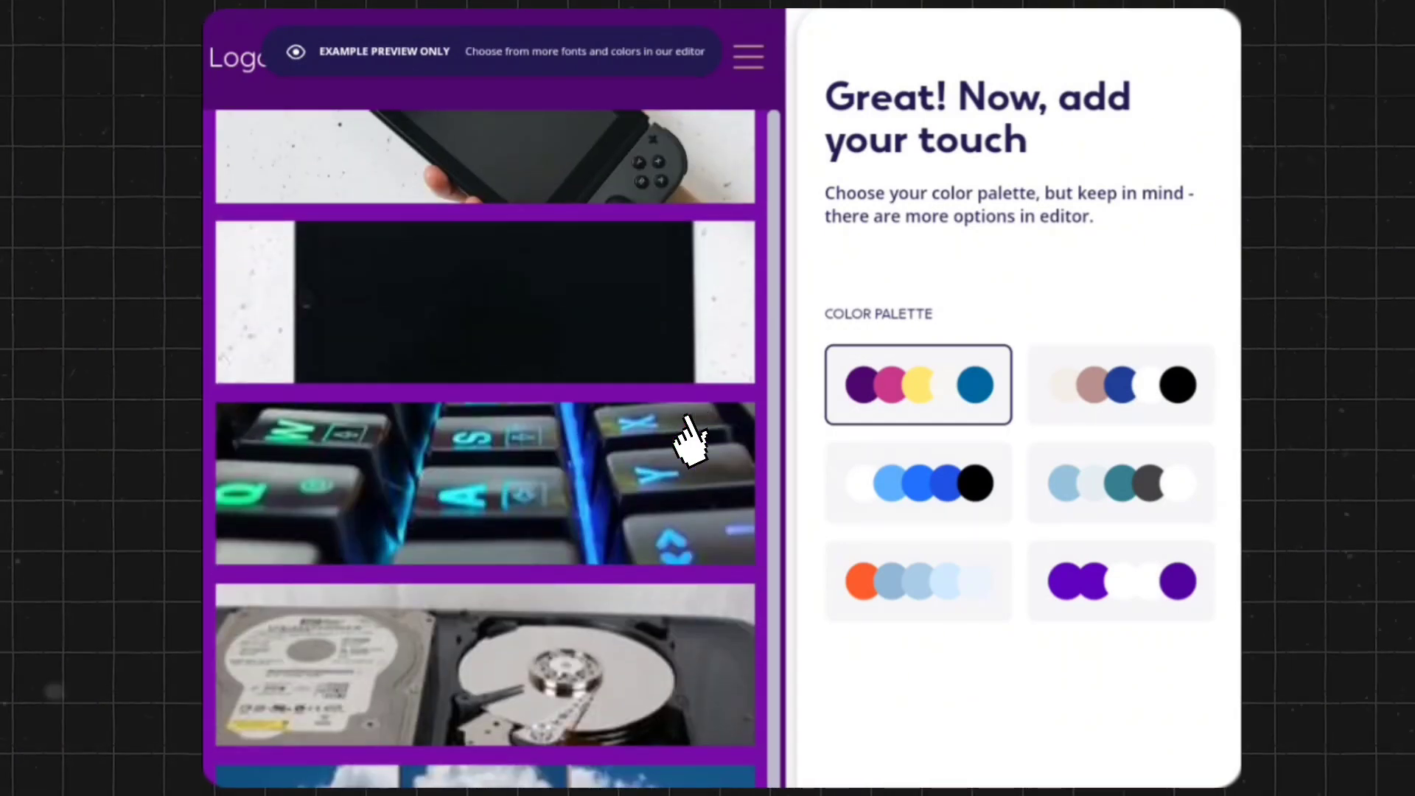
scroll(689, 435, "up", 20)
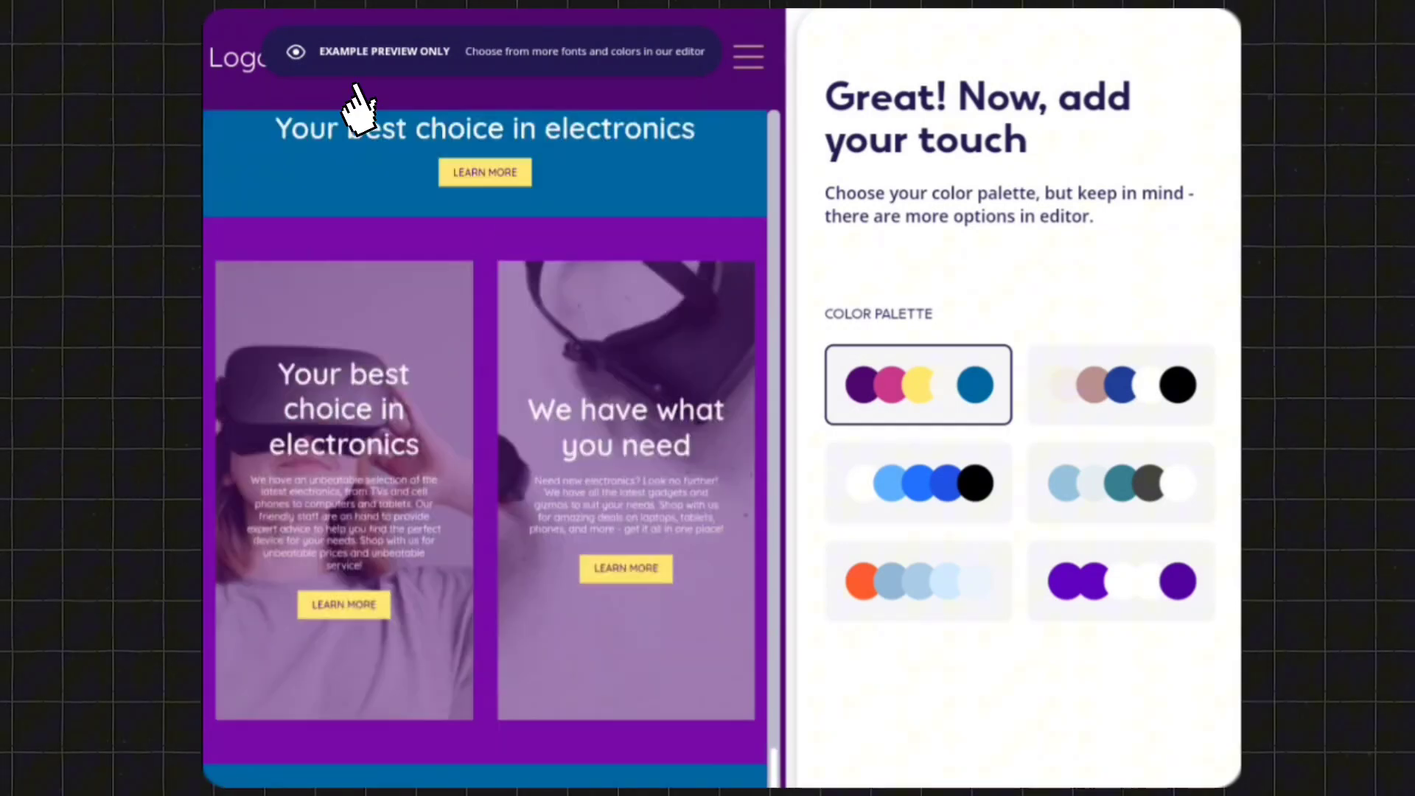
scroll(377, 104, "down", 5)
scroll(378, 96, "up", 5)
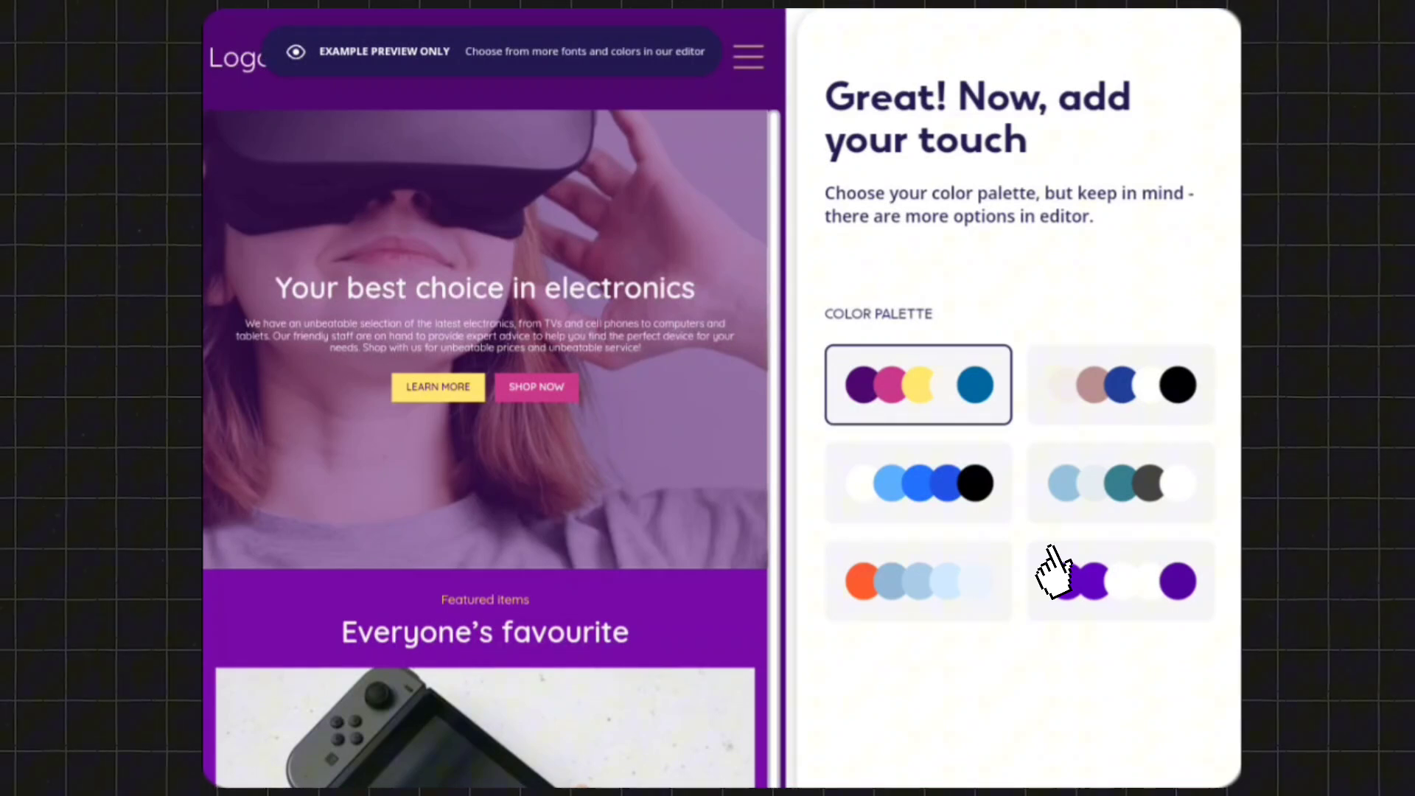
Apply the blue colour palette and the bolder condensed font pair, then create the website
left_click(927, 490)
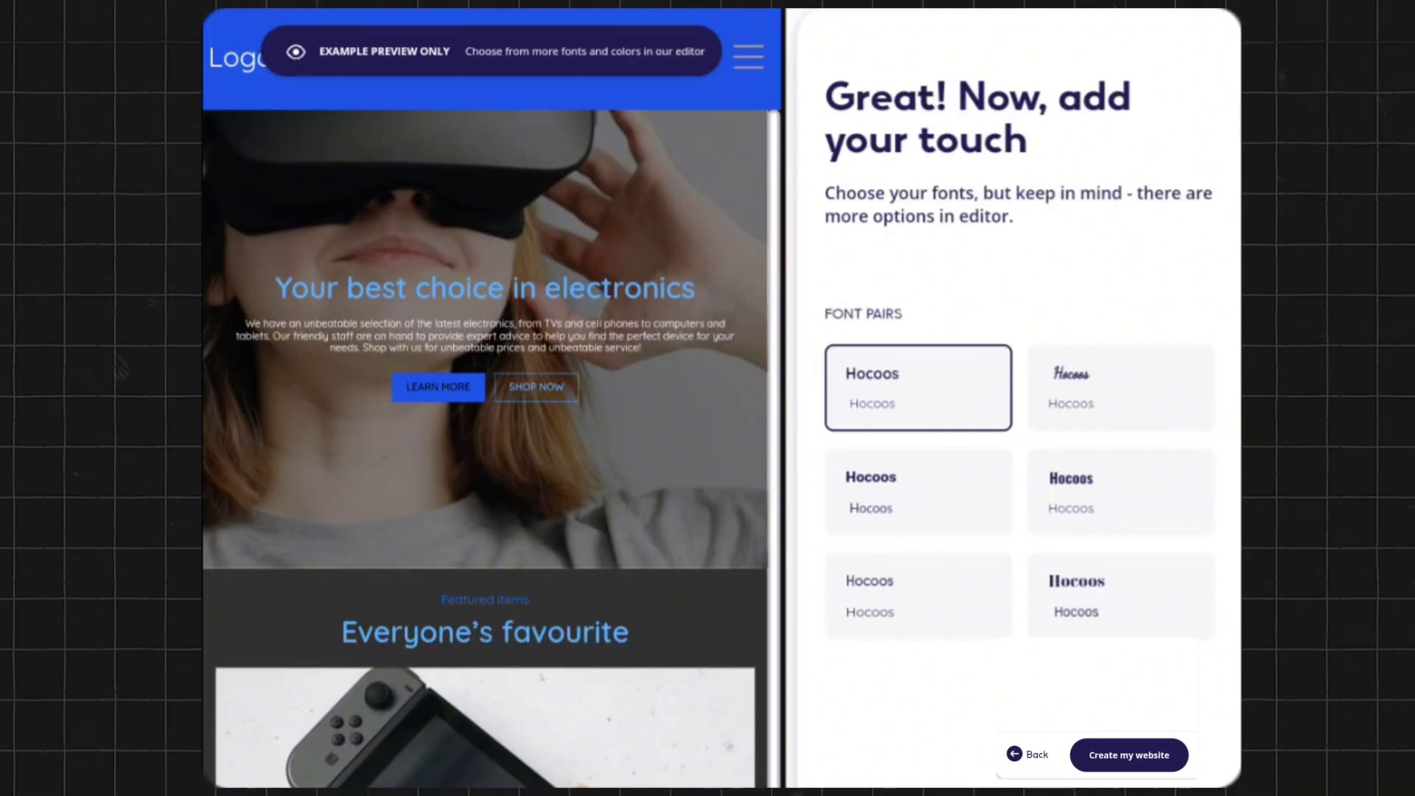
left_click(1107, 507)
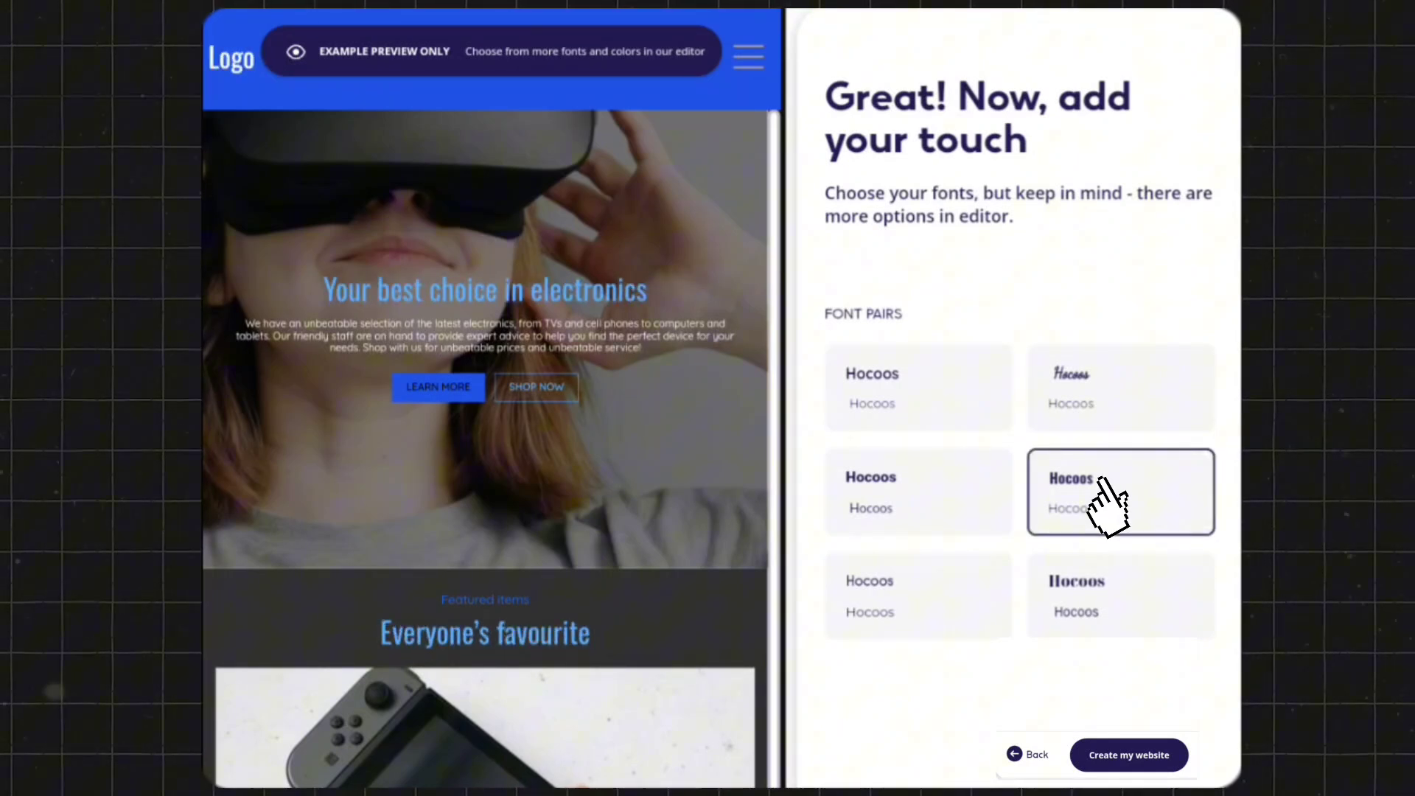
left_click(1154, 756)
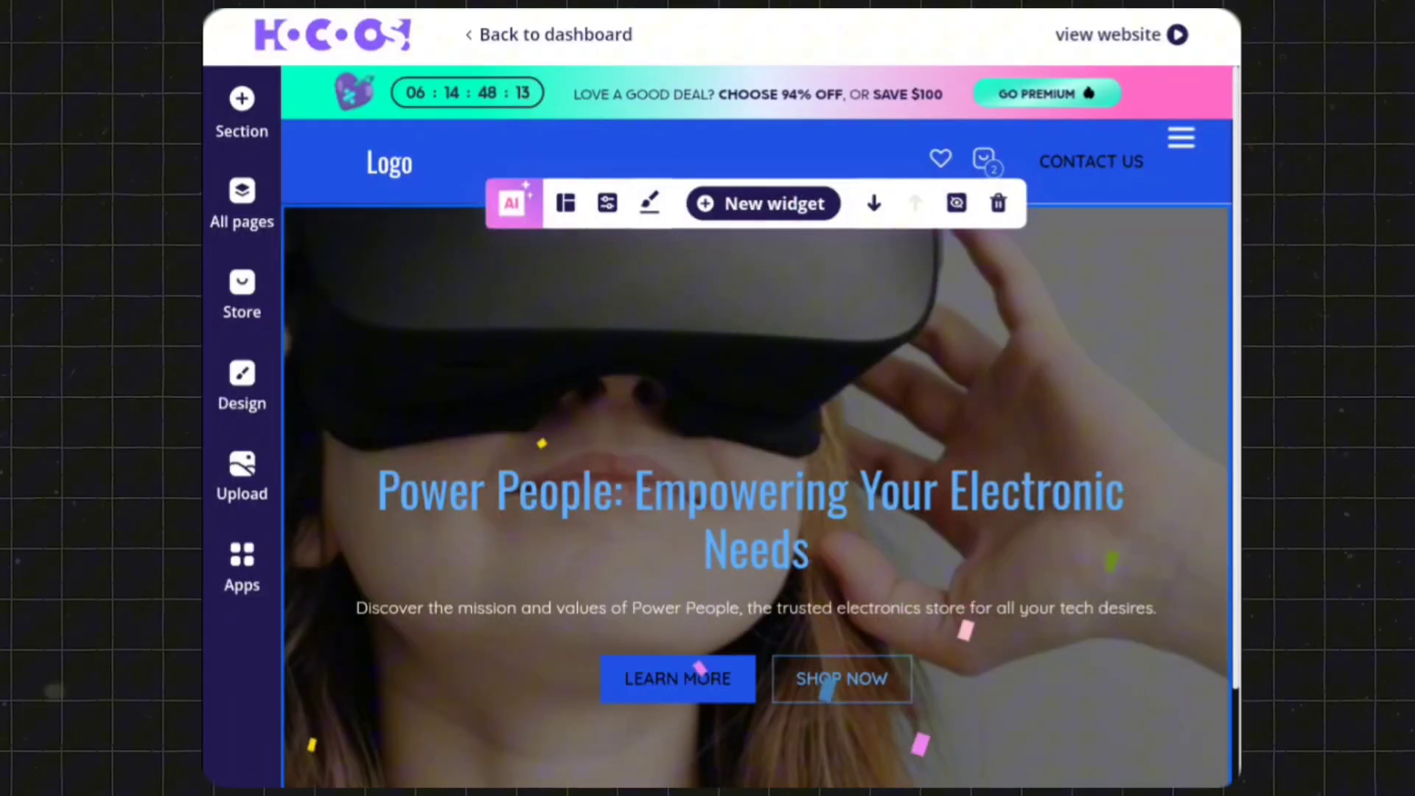
Review the site's page list and navigation menu items, then close the menu settings
scroll(756, 427, "down", 8)
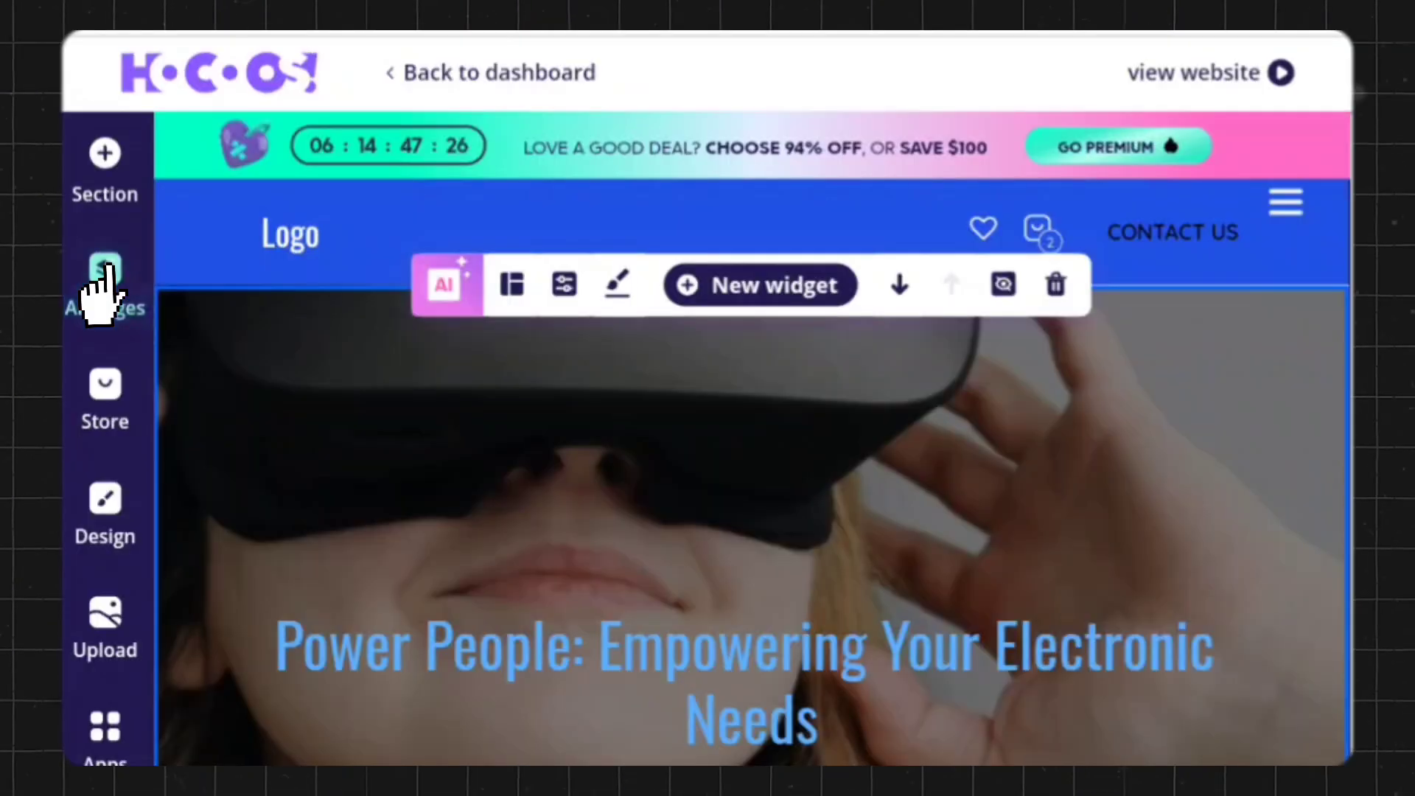
left_click(104, 272)
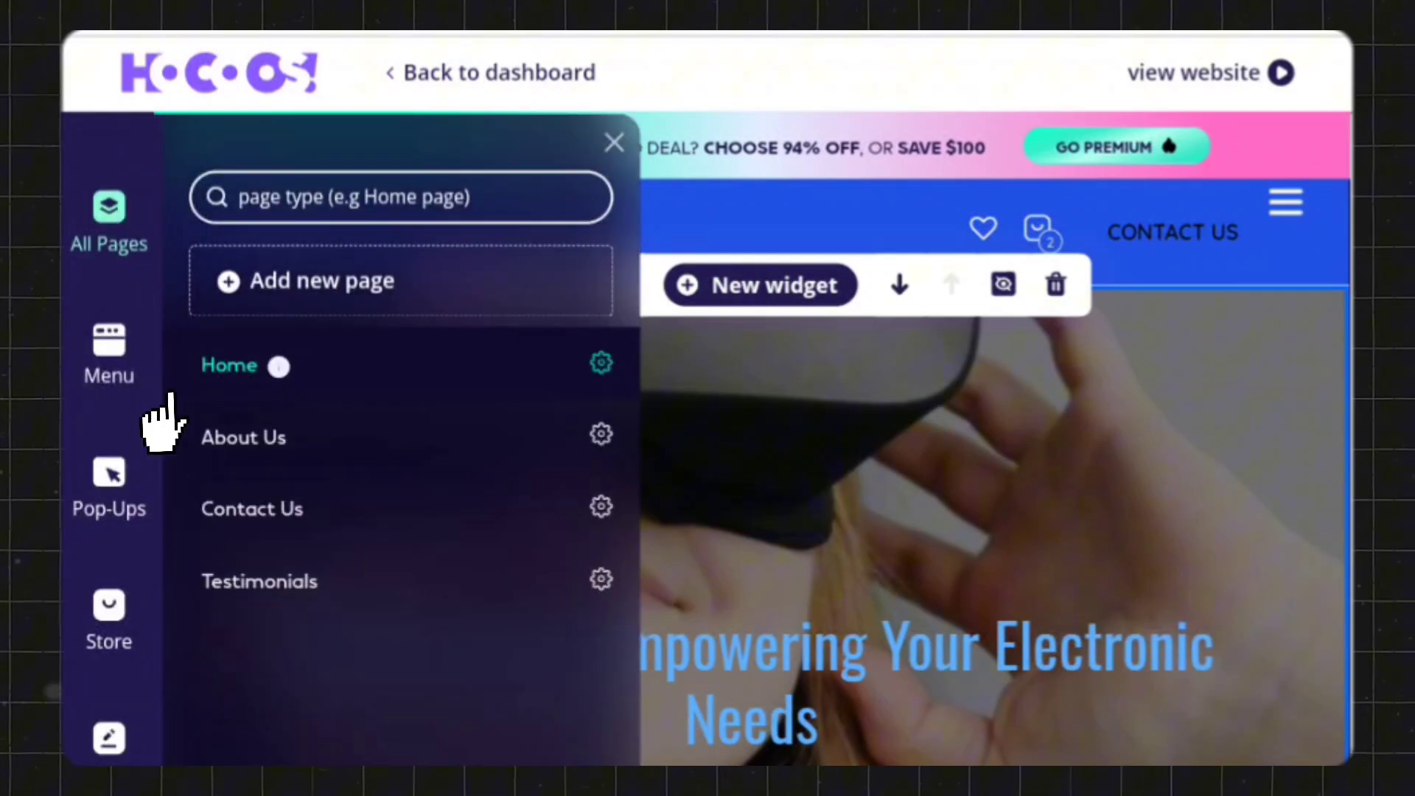
left_click(98, 354)
left_click(100, 353)
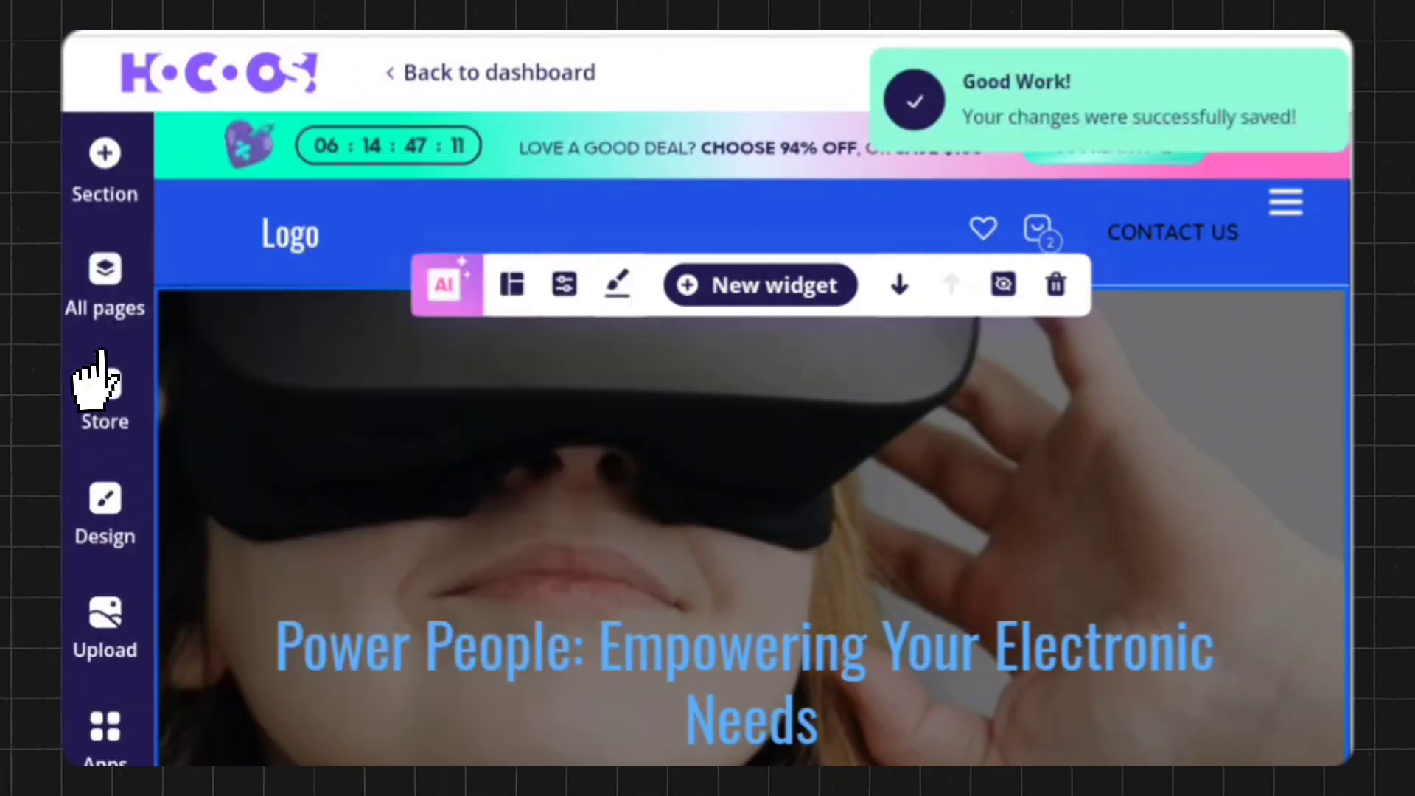
Have AI regenerate the hero section and scroll through the result
left_click(451, 308)
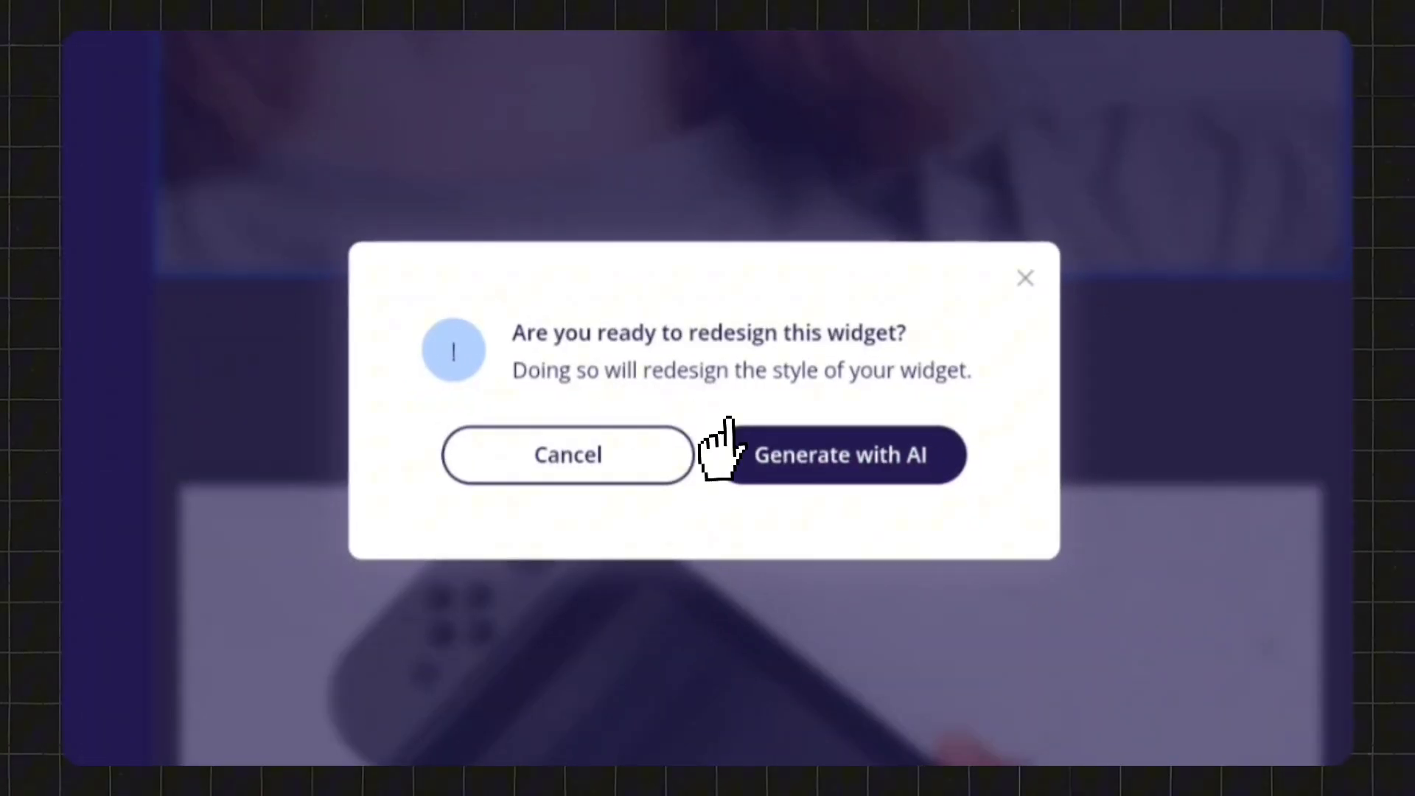
left_click(829, 466)
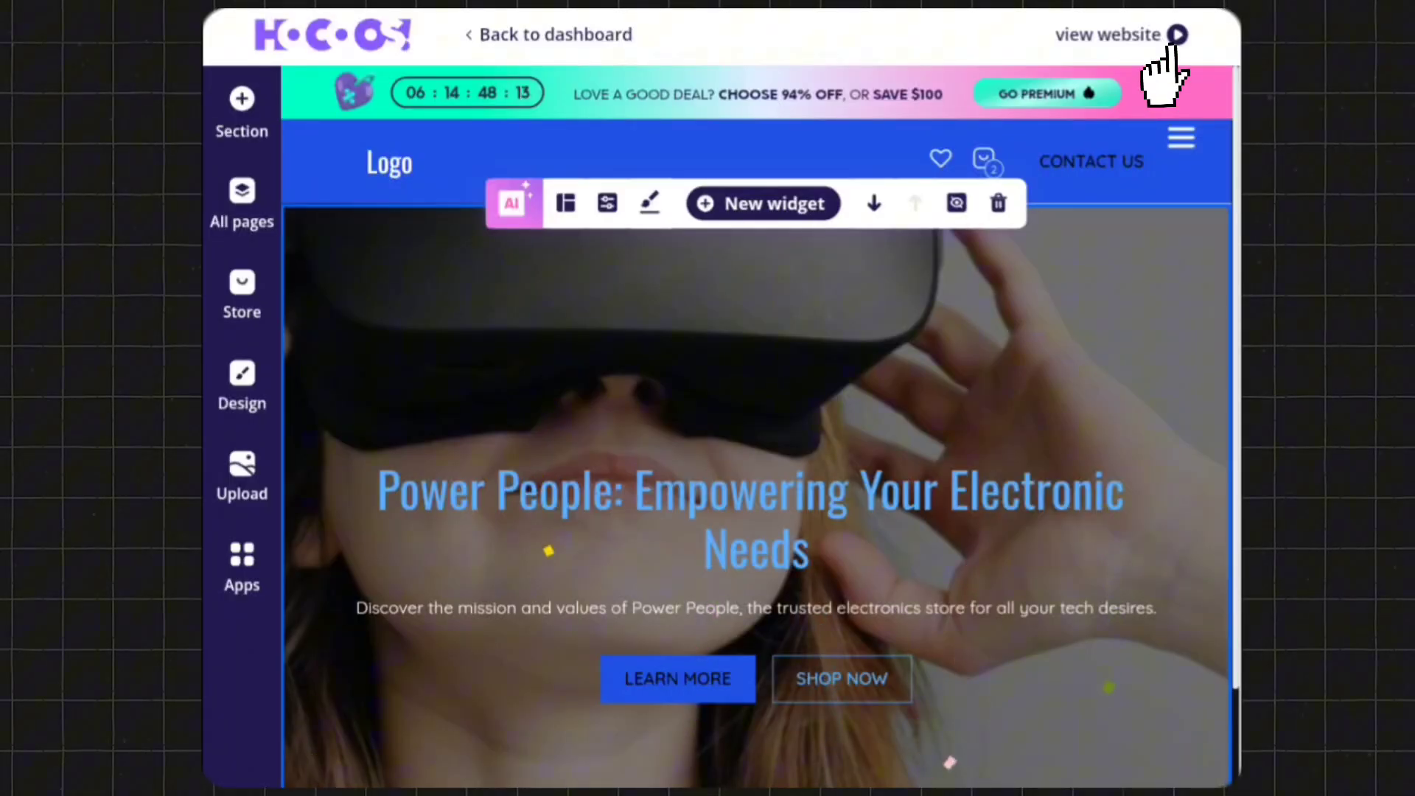
scroll(1173, 45, "down", 5)
scroll(1172, 45, "down", 10)
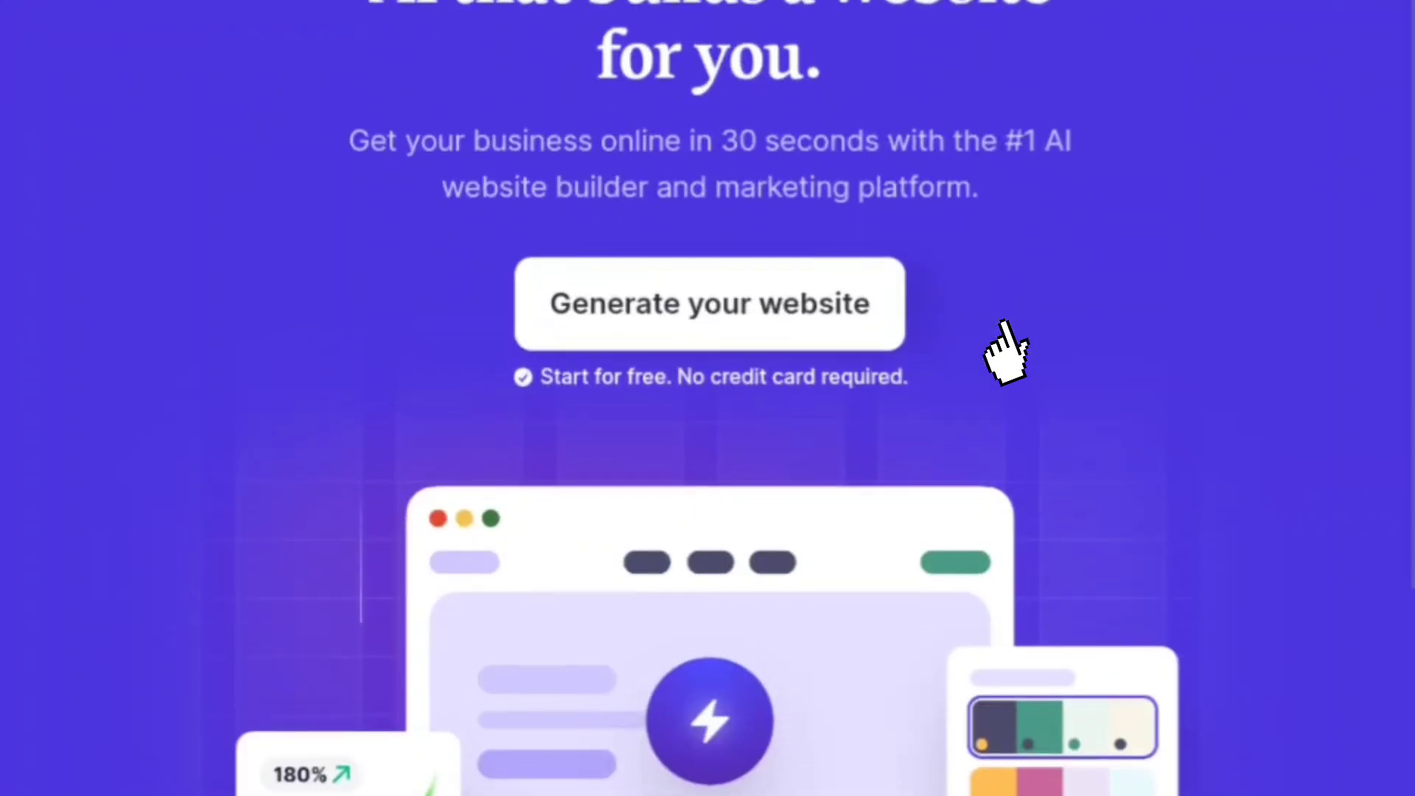
Scroll through the Durable homepage and launch the Generate your website flow
scroll(1004, 352, "down", 9)
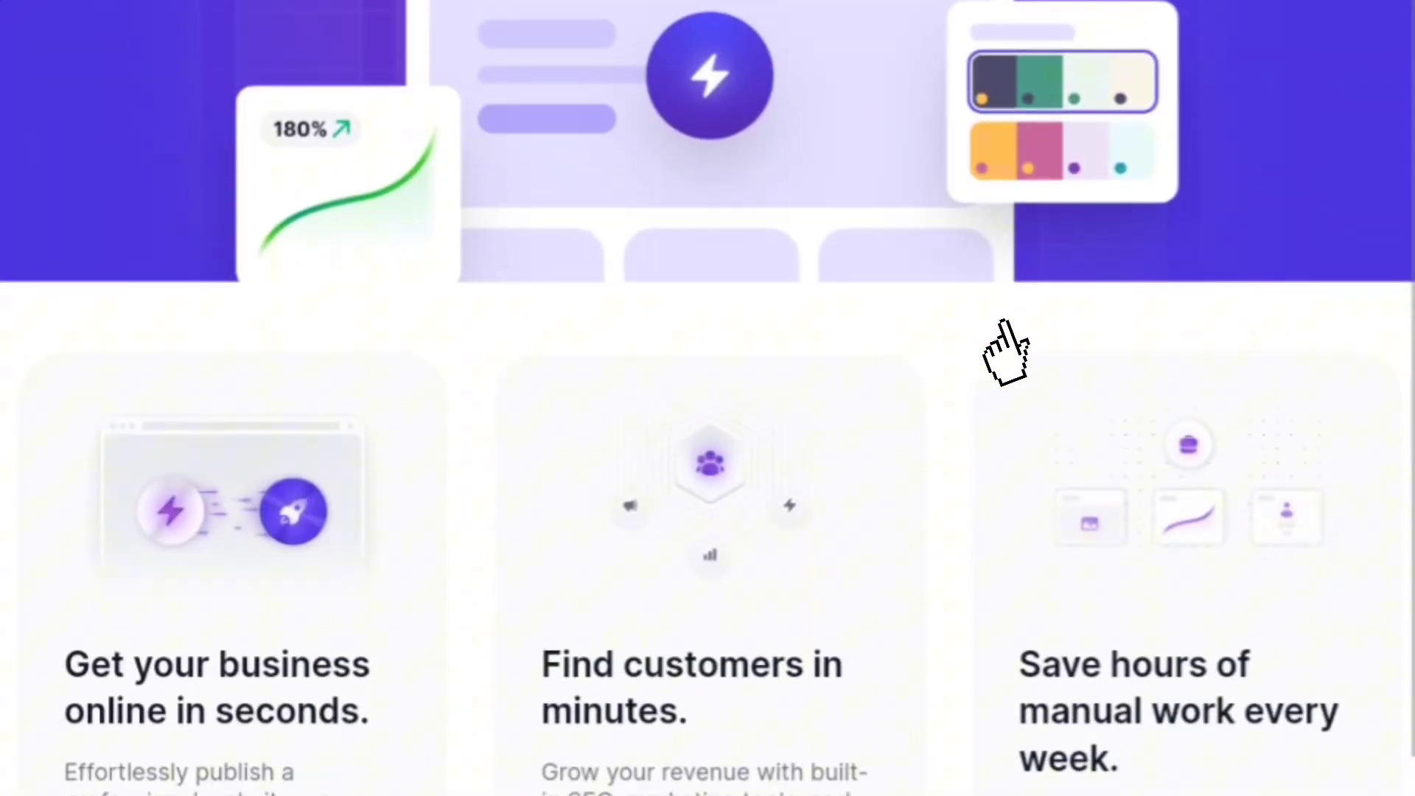
scroll(1004, 352, "down", 3)
scroll(1004, 352, "up", 15)
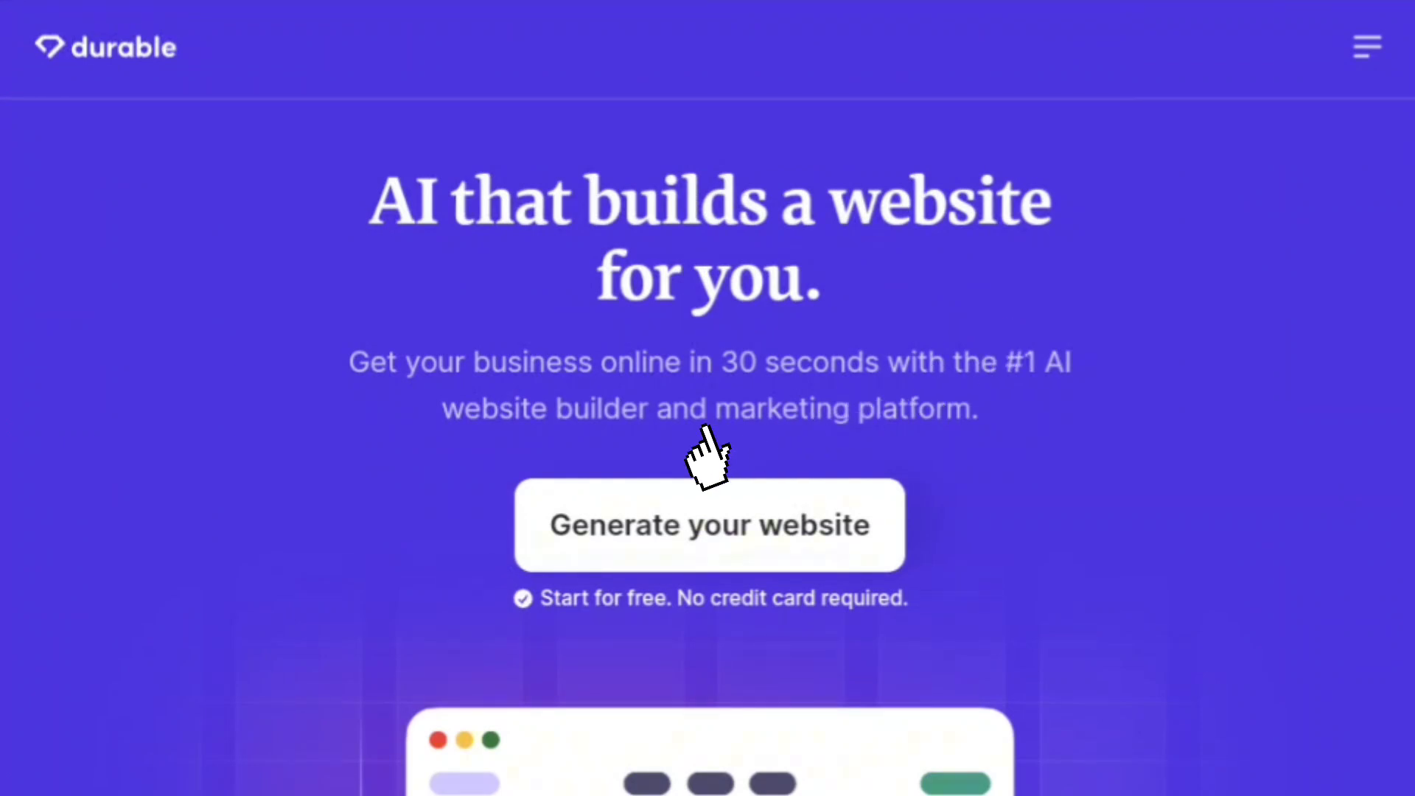
left_click(735, 558)
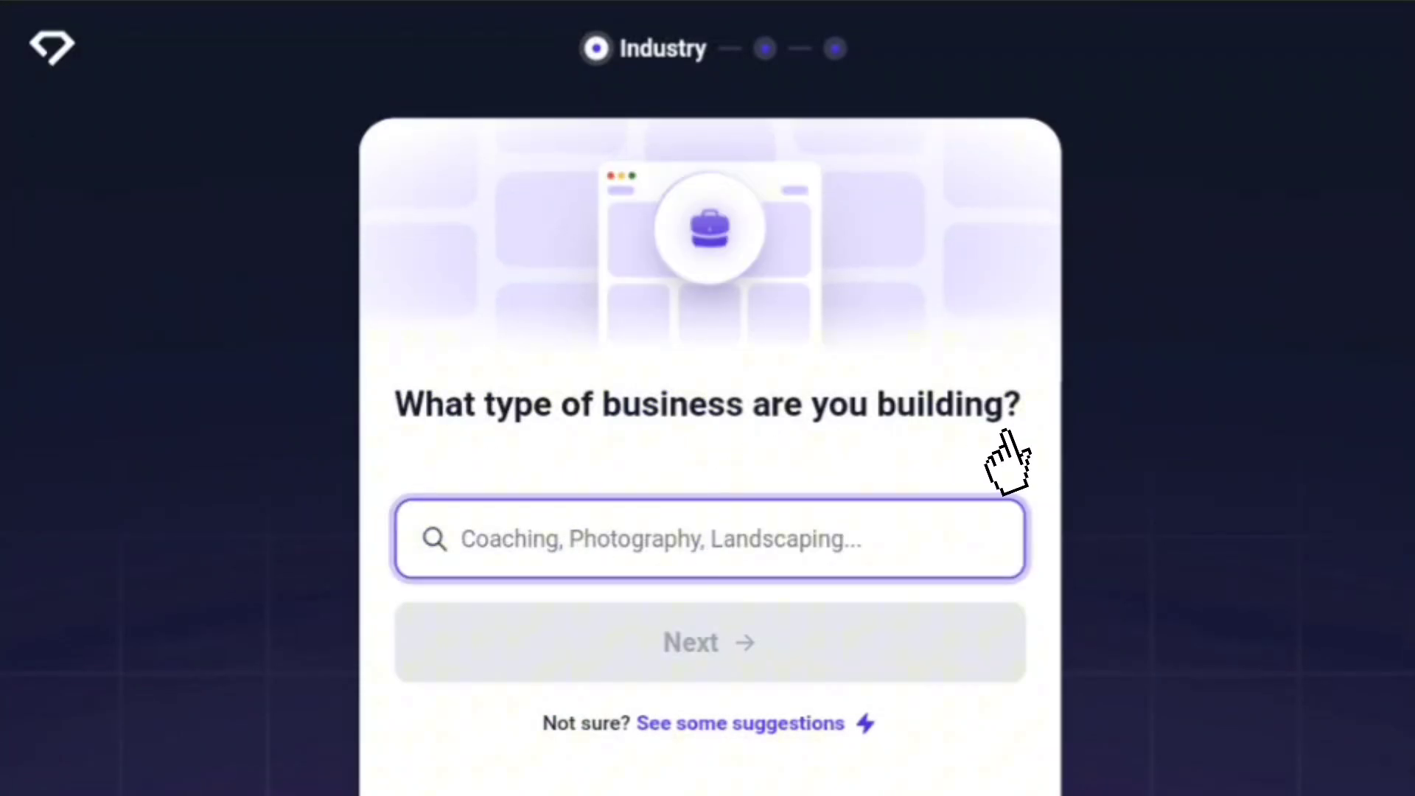
Set the business type to Photography and the location to Los Angeles, CA, USA
type("Ph")
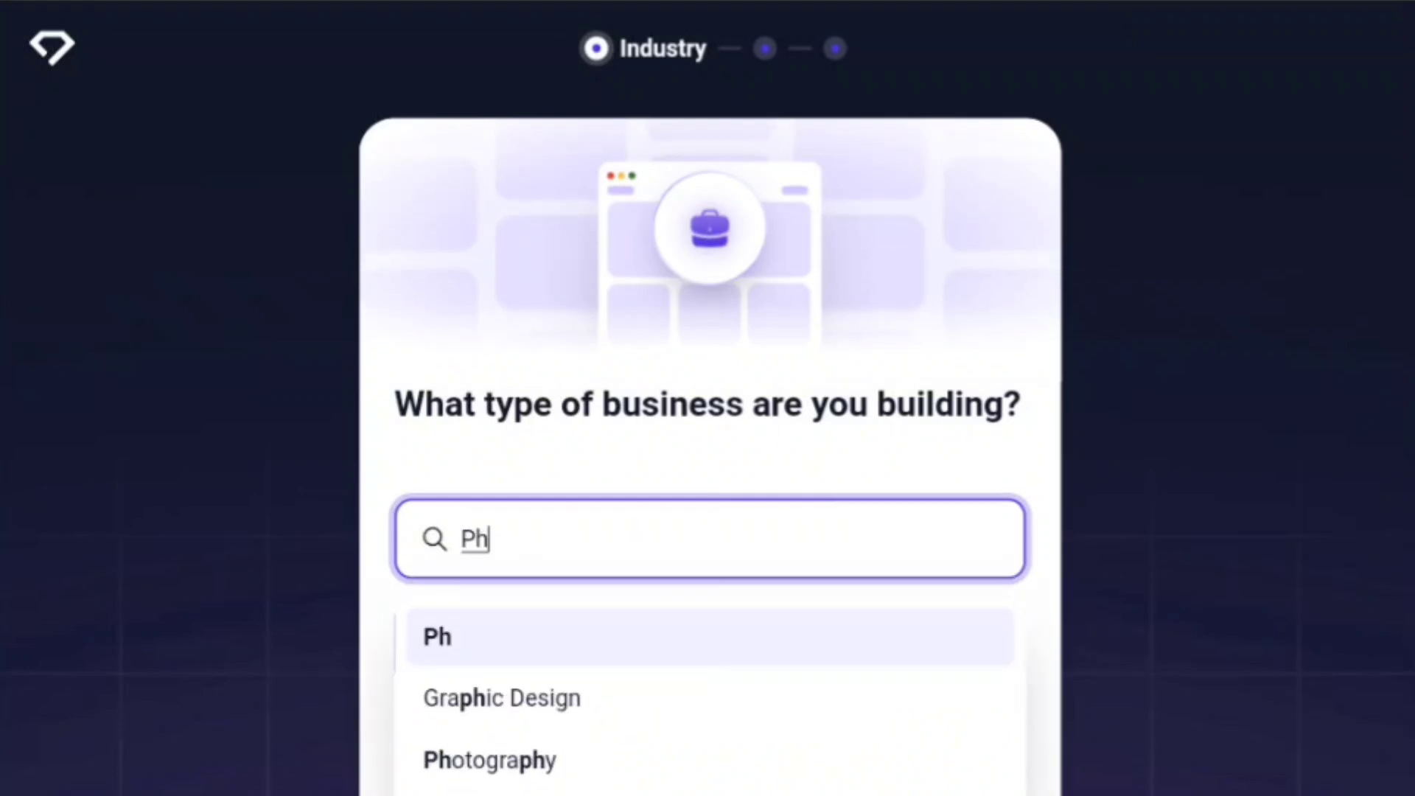
type("otography")
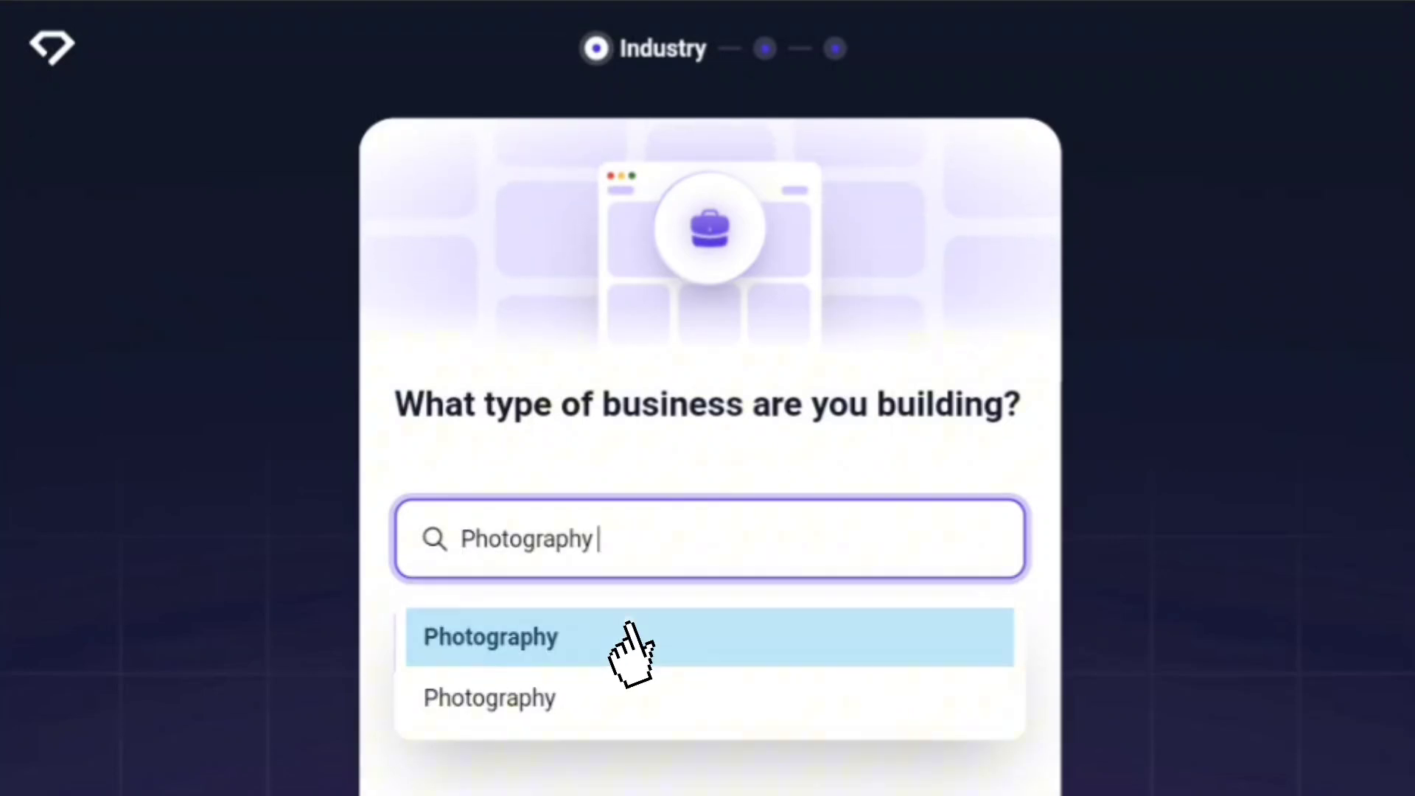
left_click(753, 638)
left_click(753, 645)
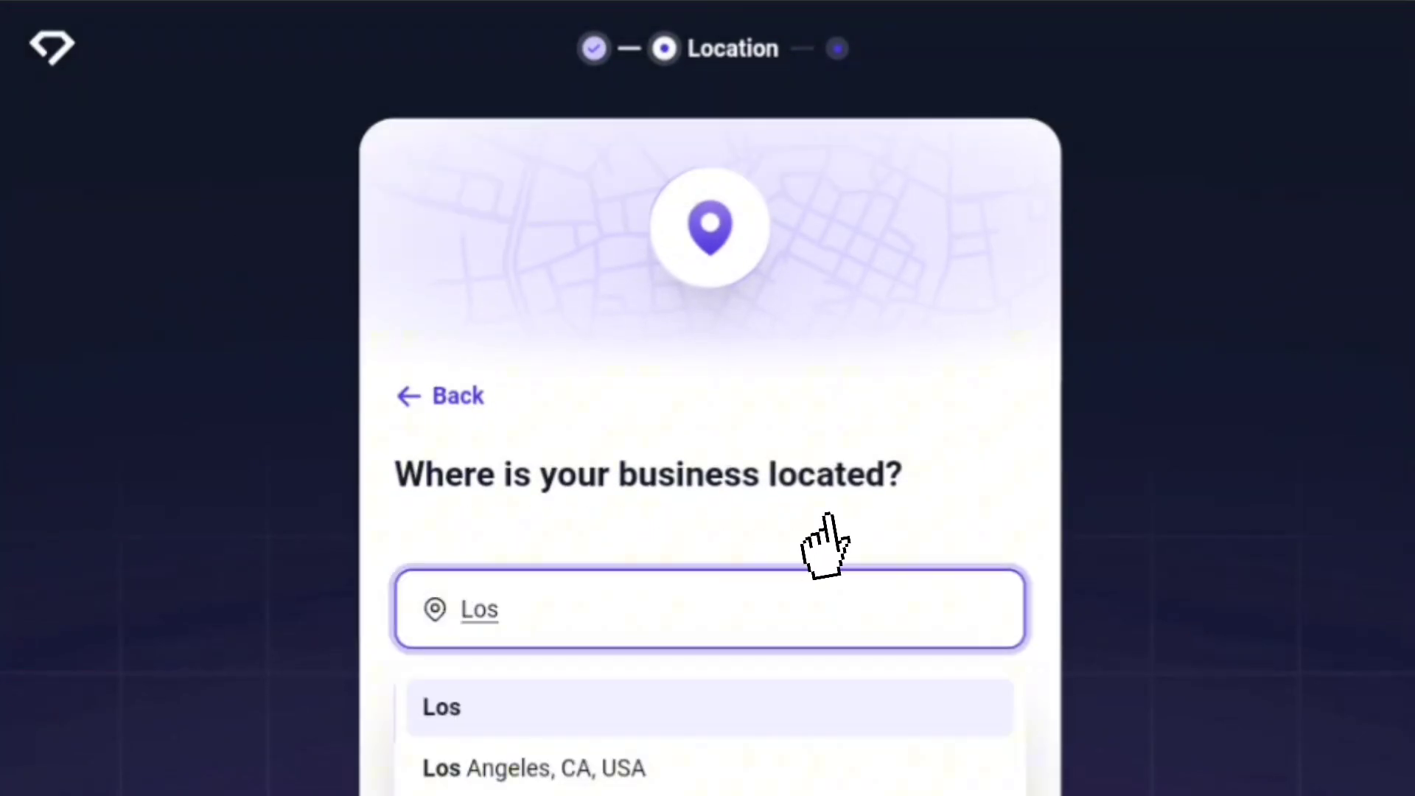
key("Down")
key("Return")
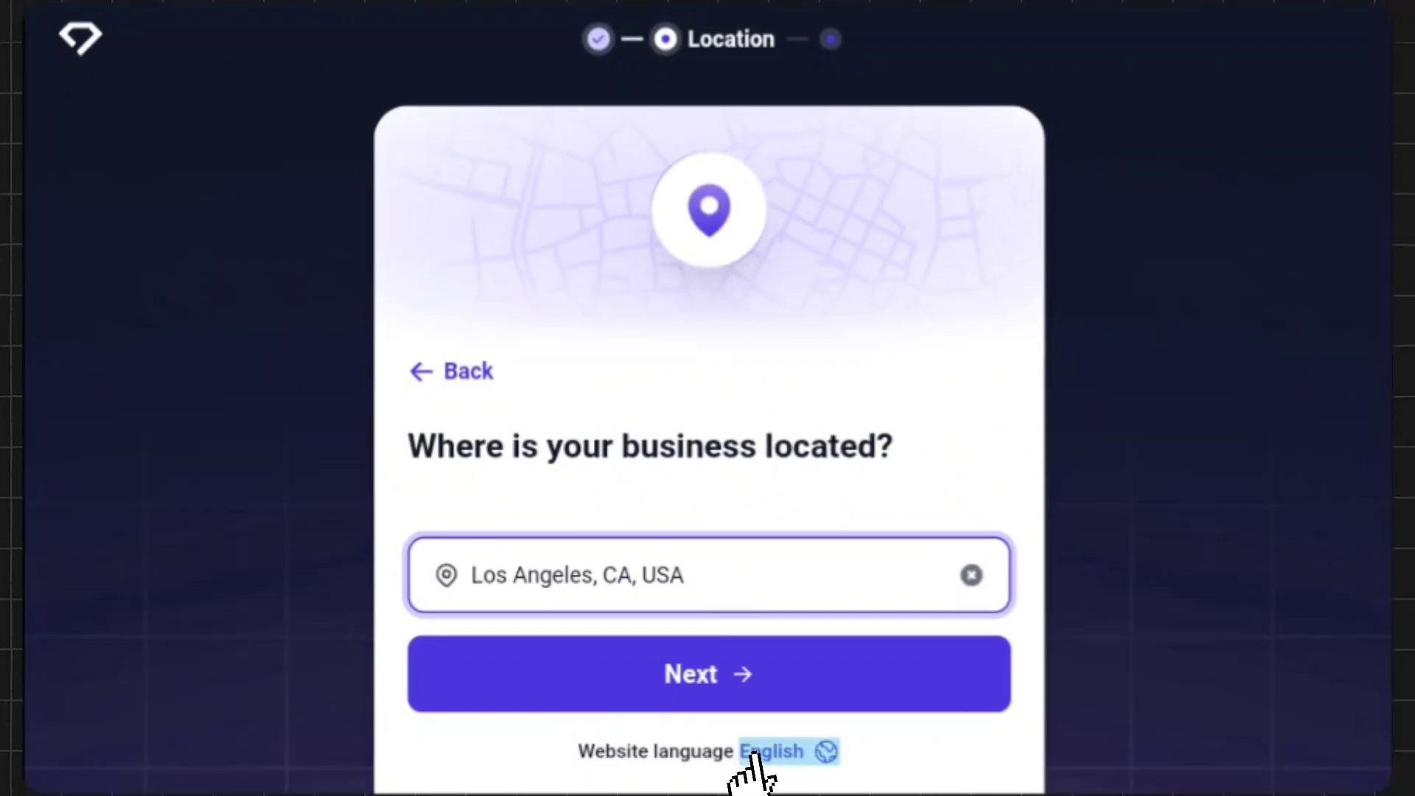
Keep English as the site language, name it 'Classic capture studio', and generate the website
left_click(754, 755)
scroll(753, 755, "down", 4)
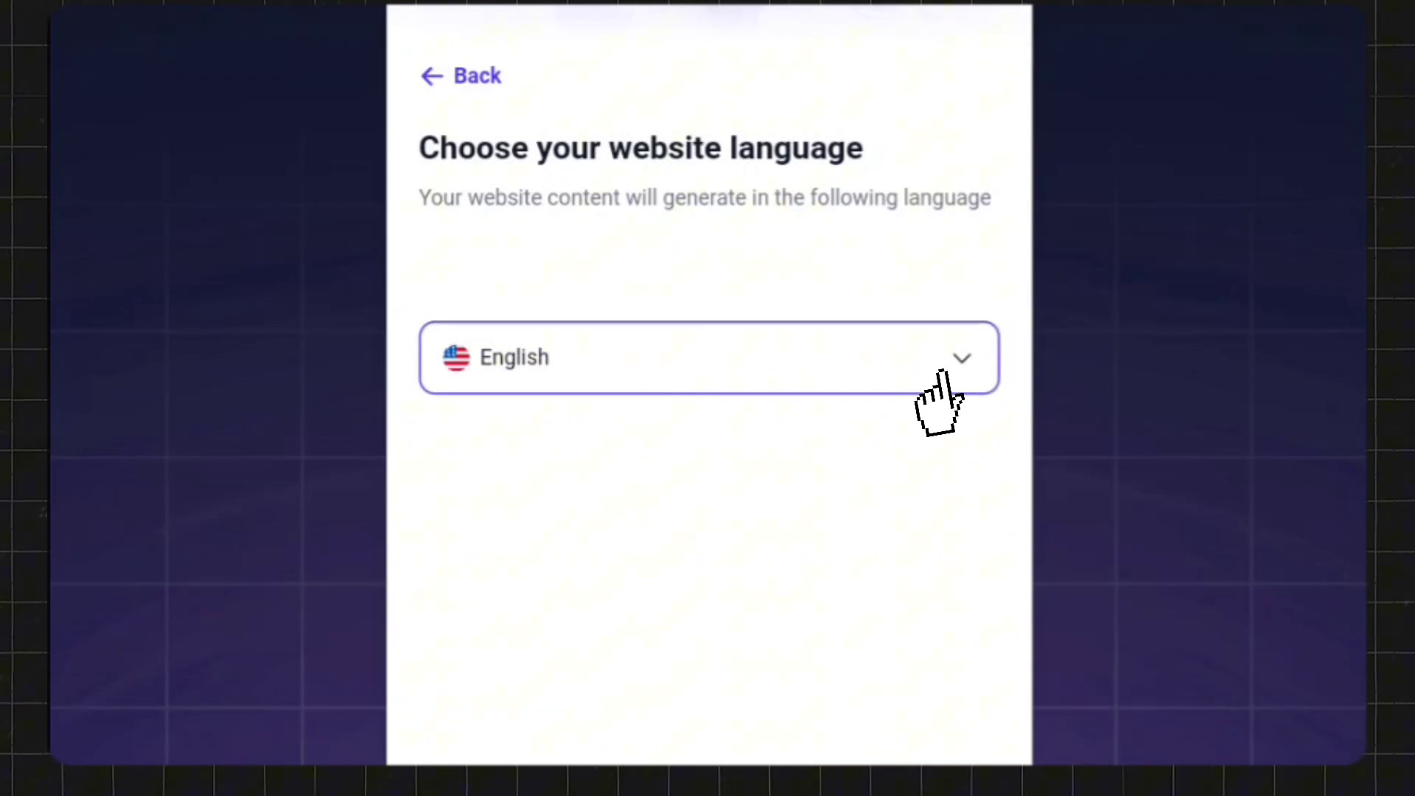
left_click(951, 371)
scroll(935, 663, "down", 2)
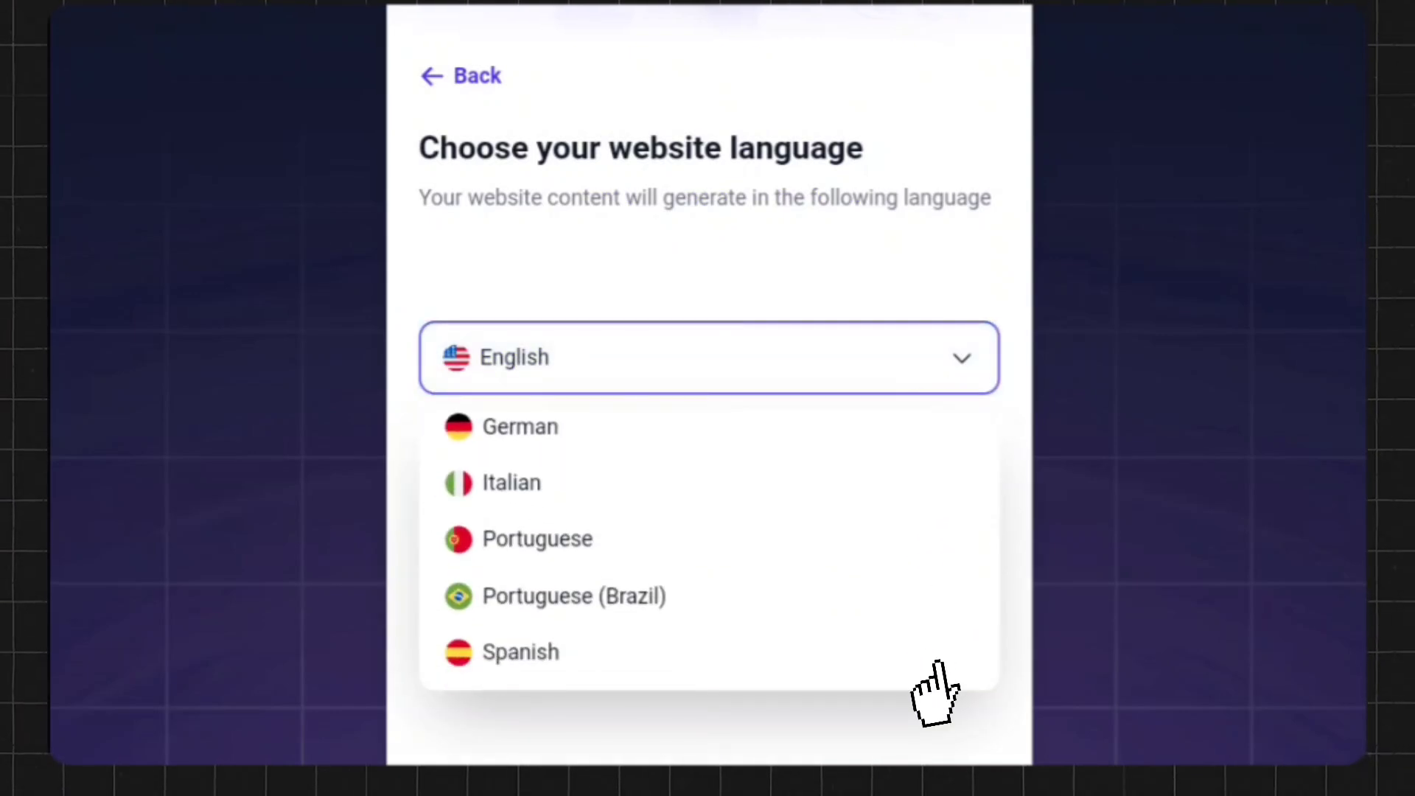
left_click(872, 376)
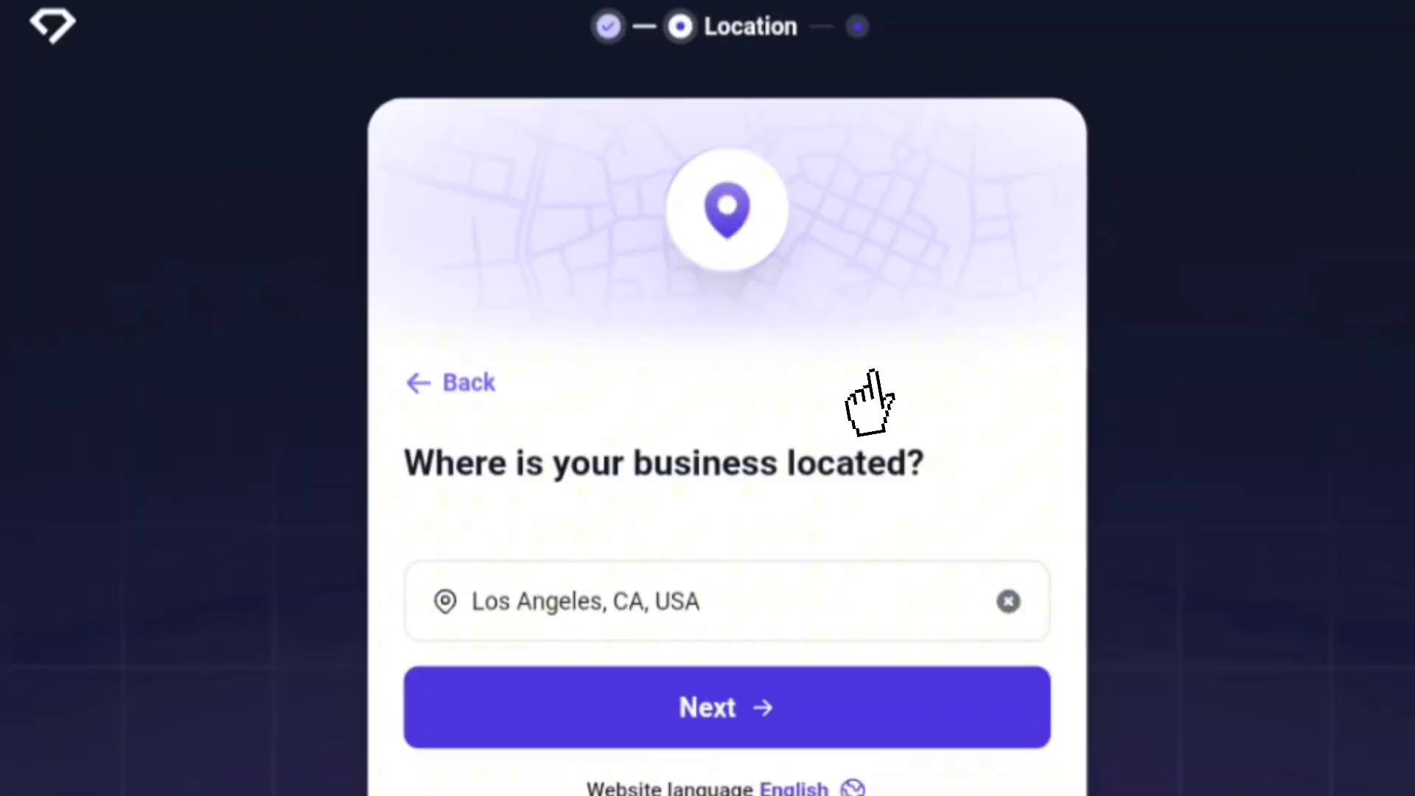
left_click(794, 708)
left_click(461, 623)
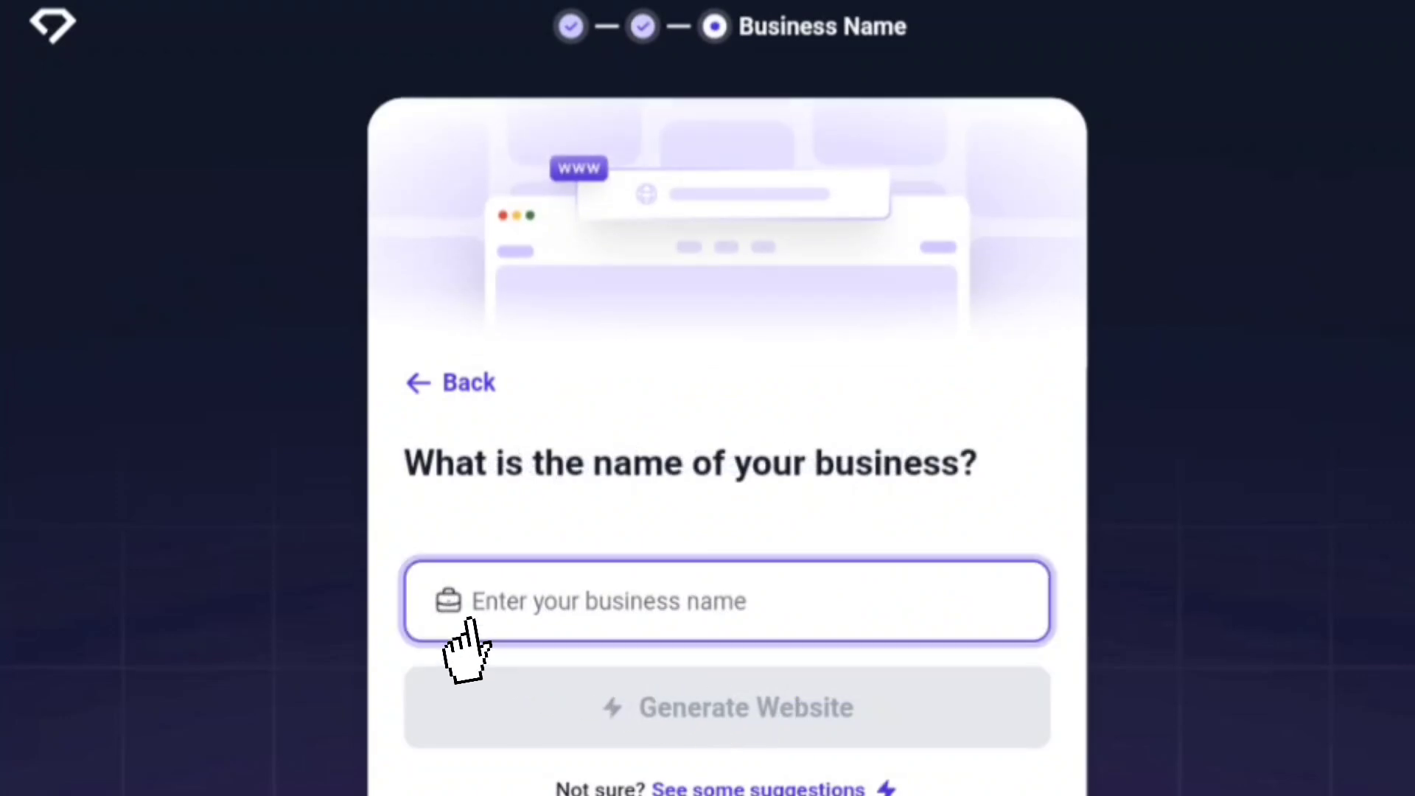
type("Classic capture studio")
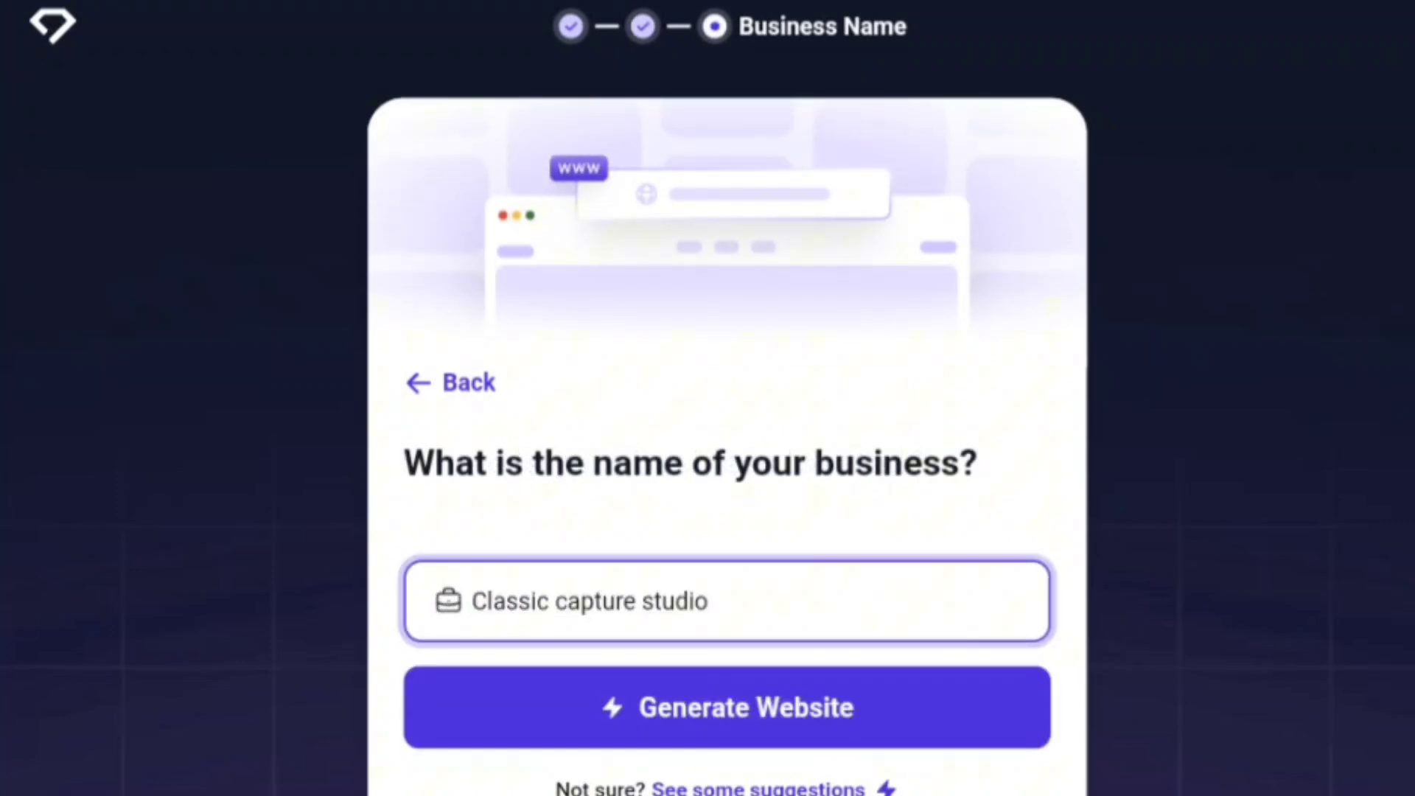
left_click(558, 706)
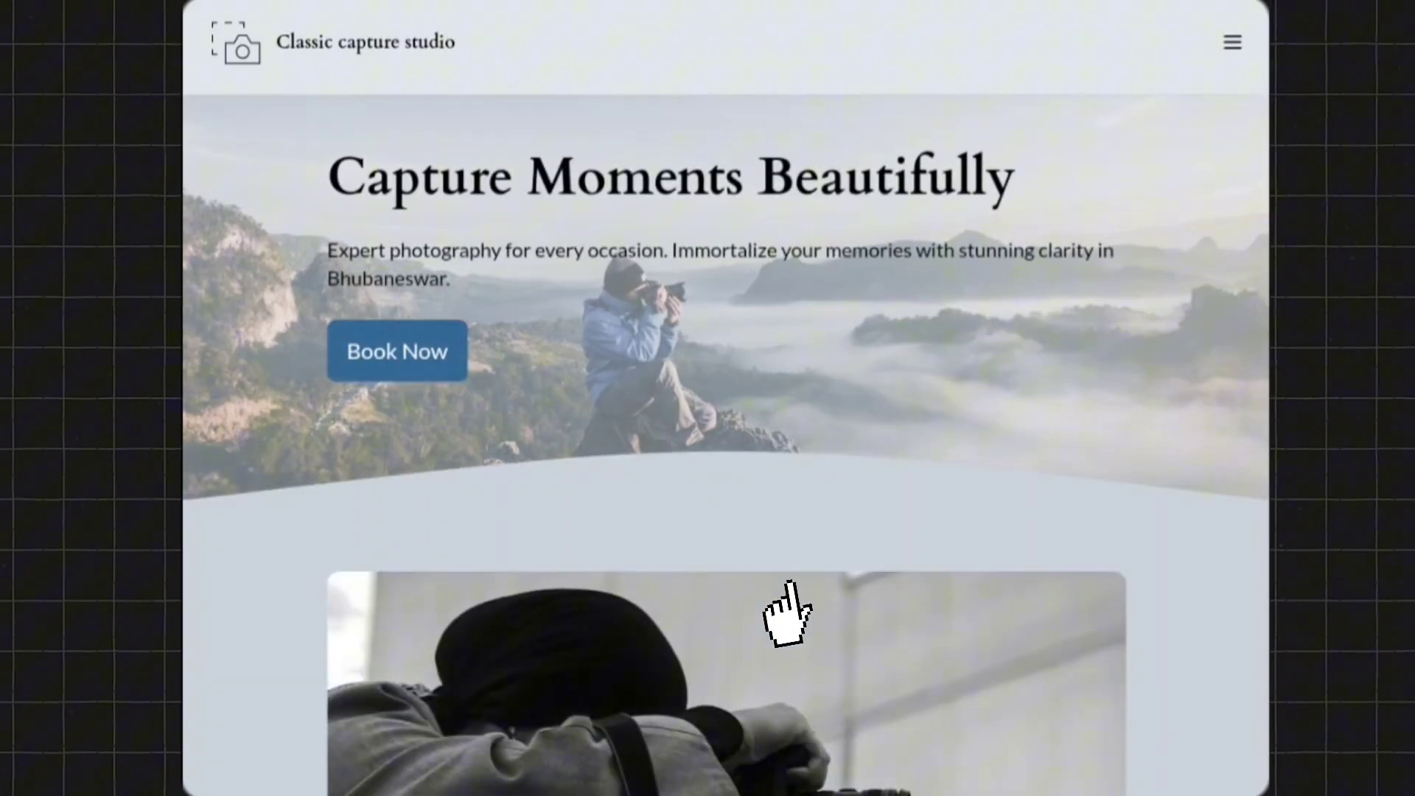
Scroll through the generated Classic capture studio site and select its hero banner for editing
scroll(790, 582, "down", 7)
scroll(787, 612, "down", 20)
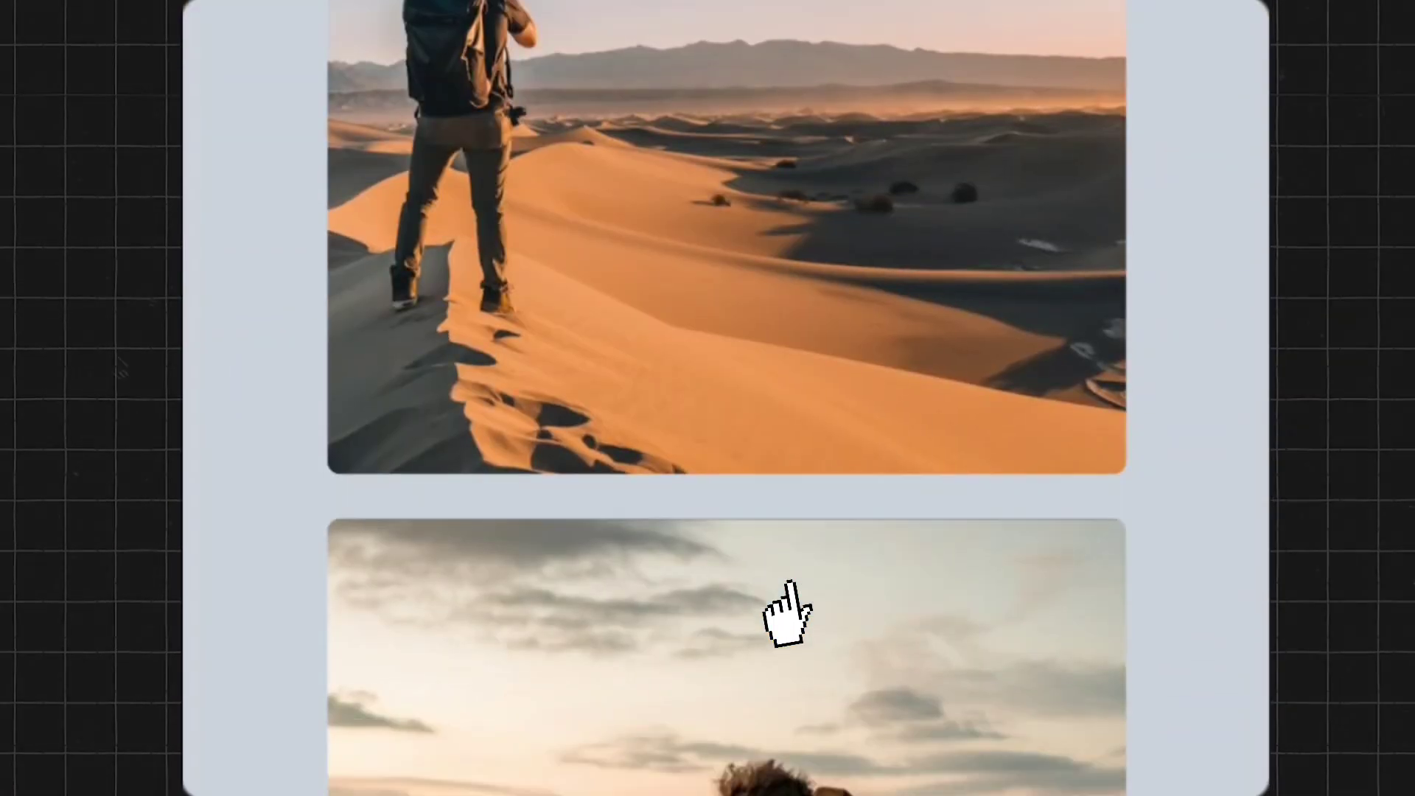
scroll(787, 605, "down", 10)
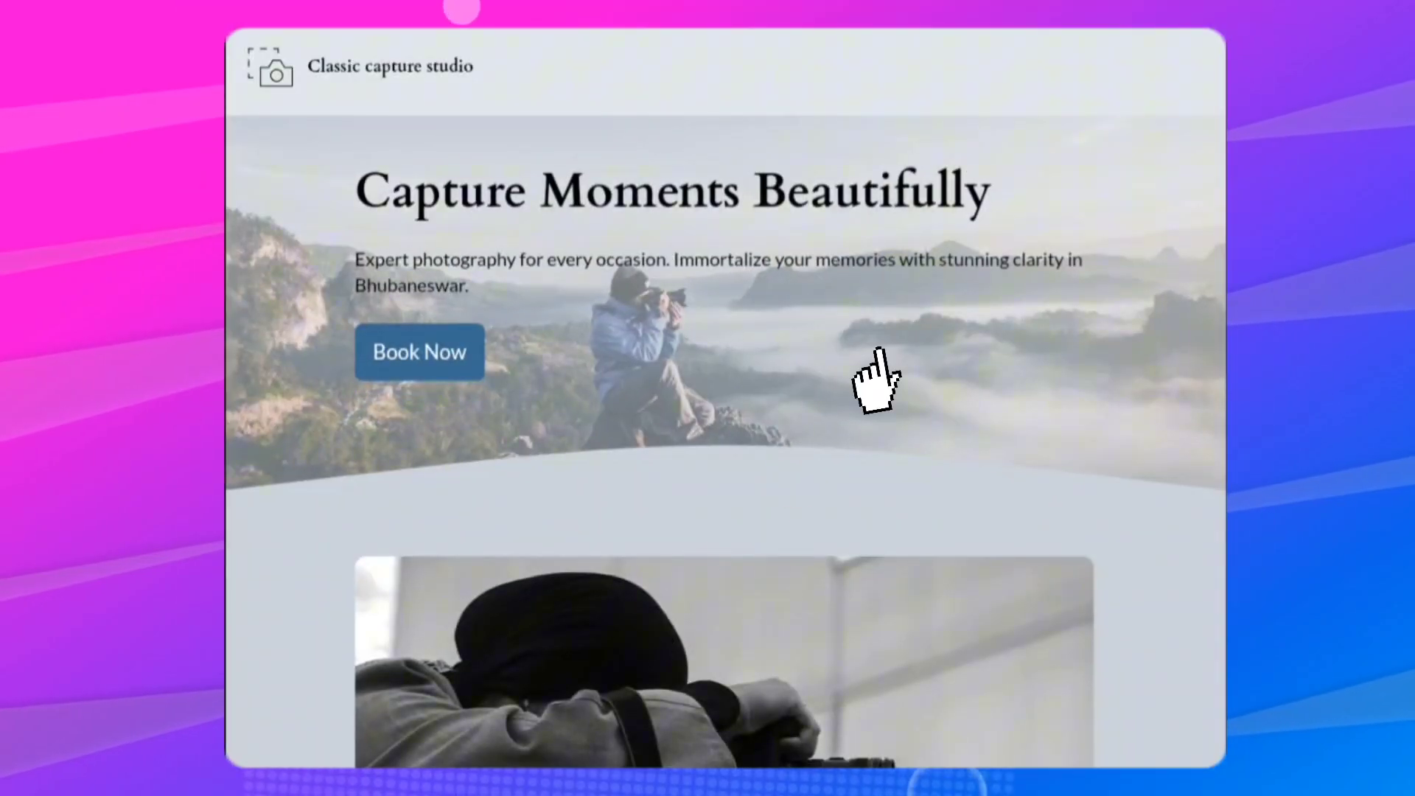
left_click(879, 350)
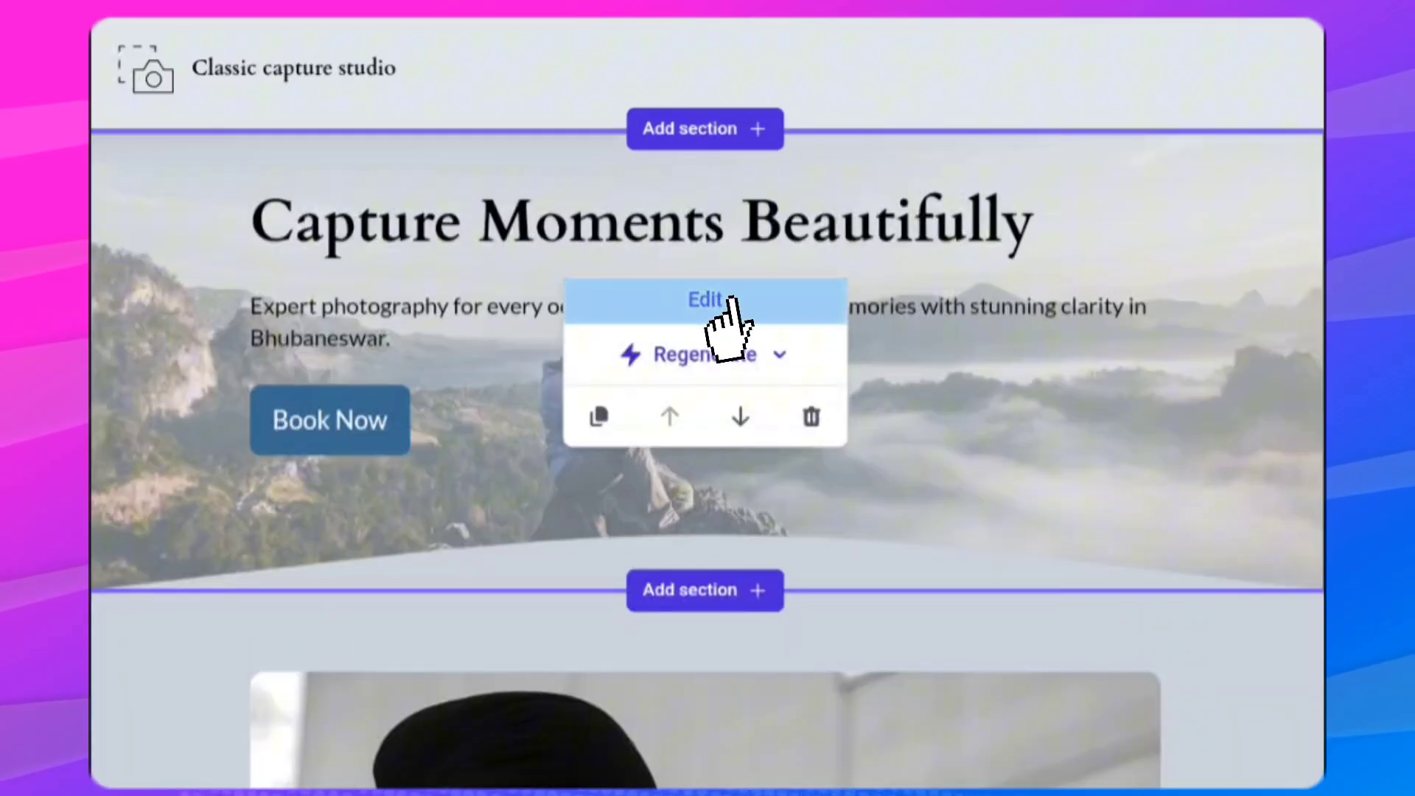
Check the banner's Heading field, then publish the site at classiccapturestudio.mydurable.com
left_click(731, 299)
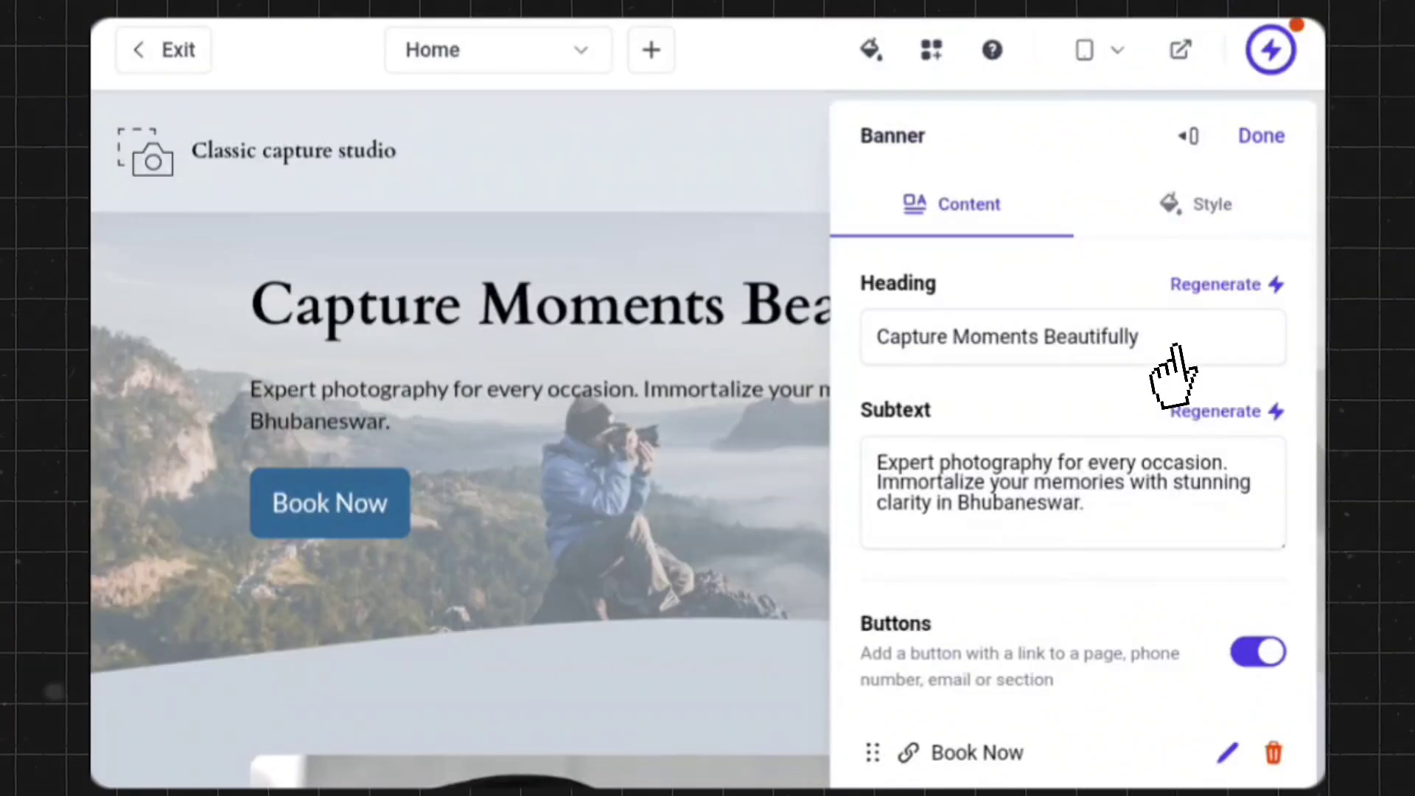
left_click(1139, 272)
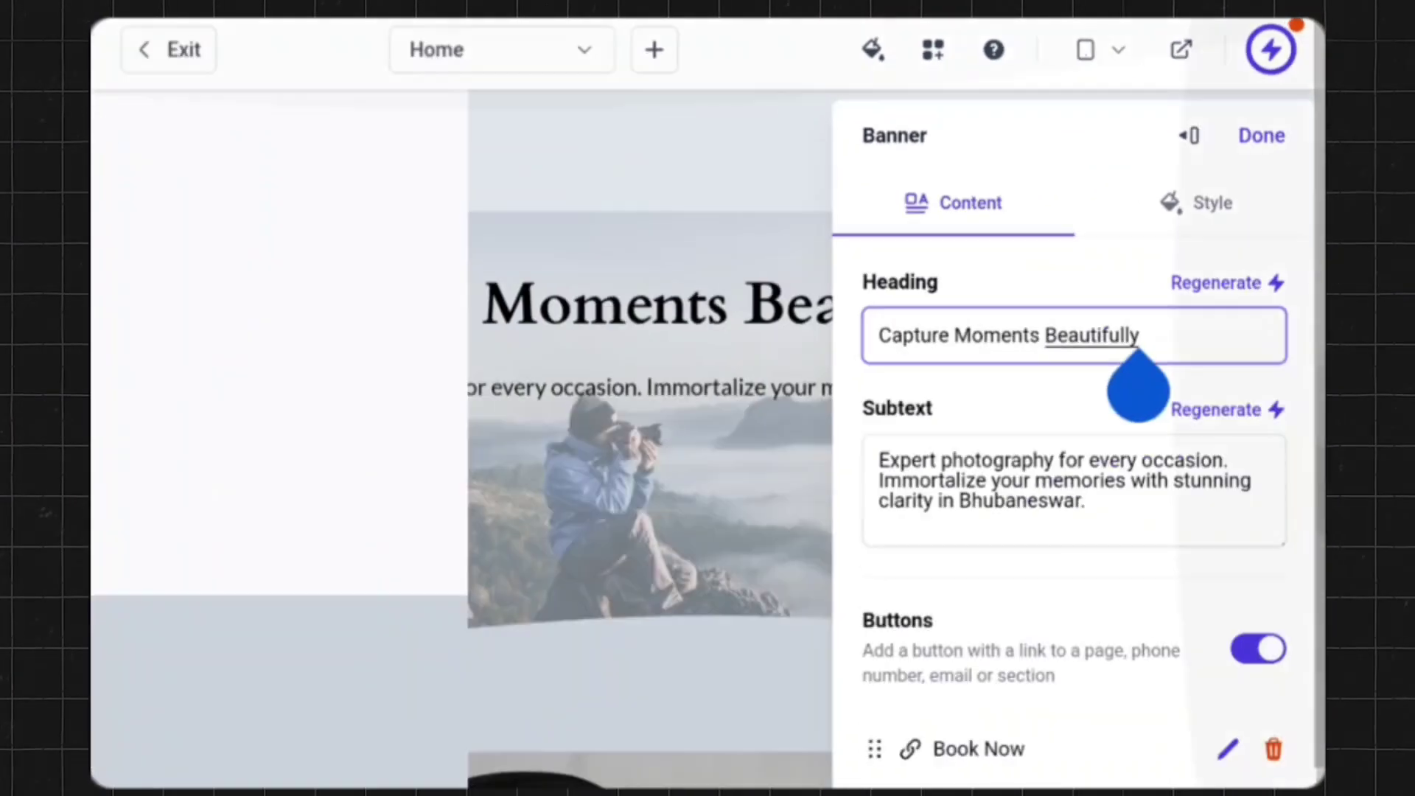
key("Escape")
left_click(751, 462)
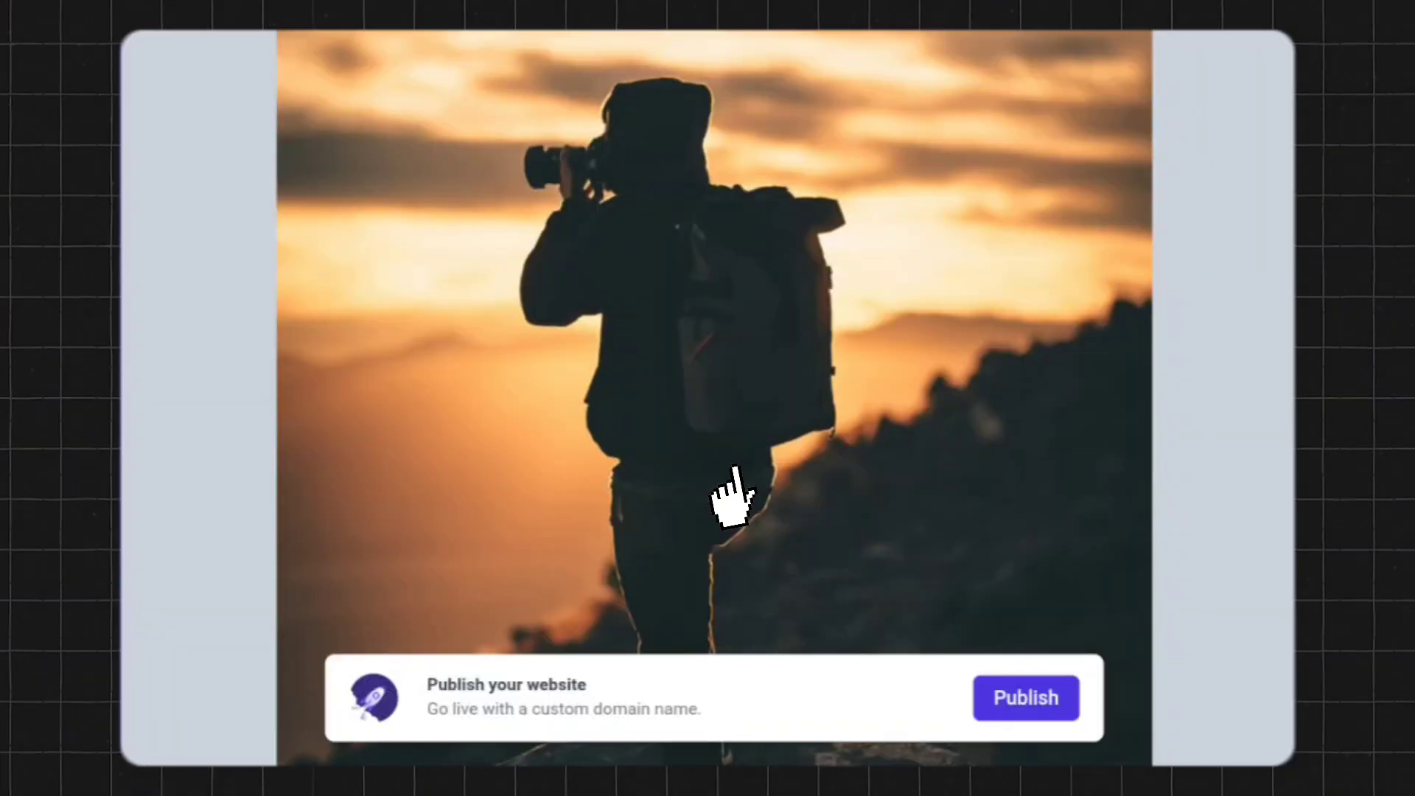
left_click(1039, 707)
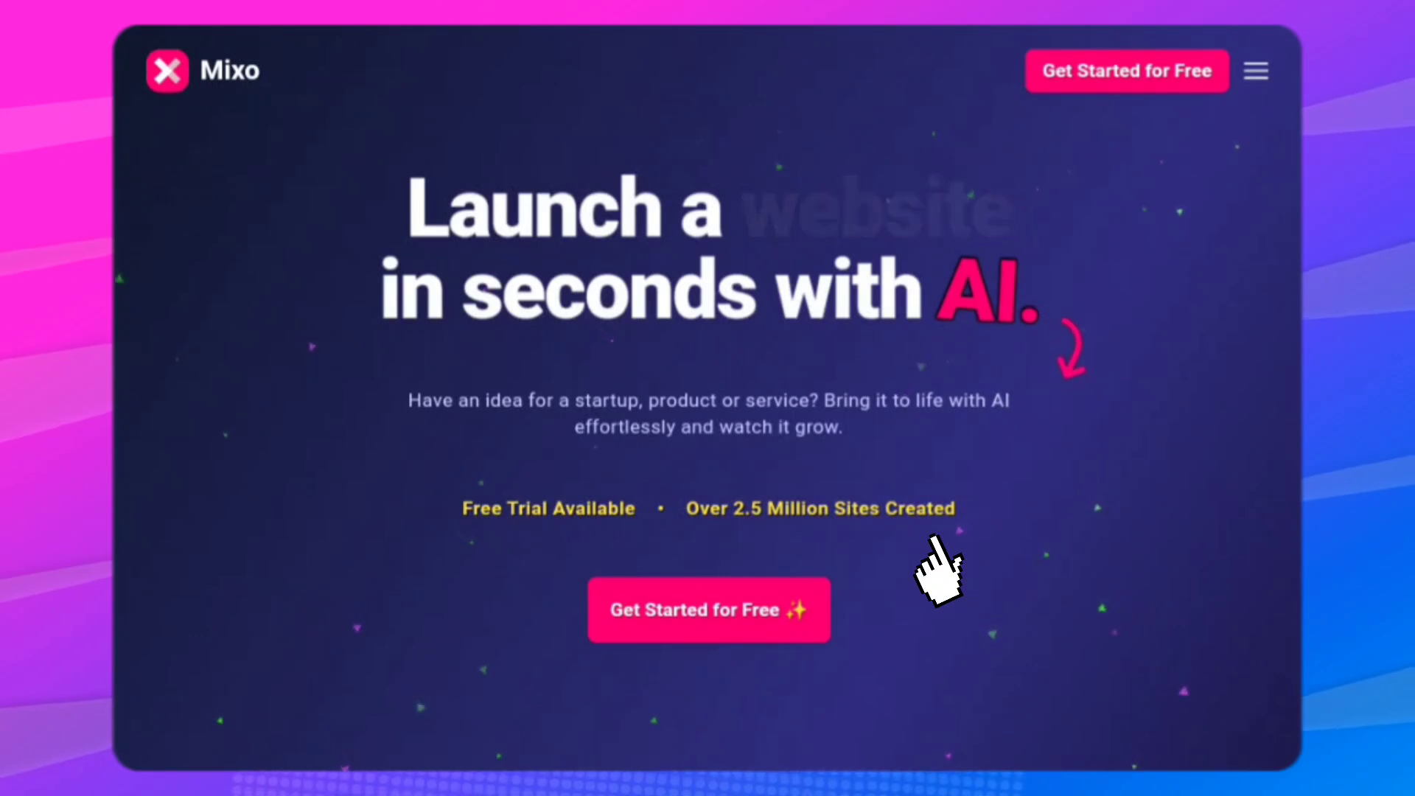
Click Get Started for Free on the Mixo homepage
left_click(673, 631)
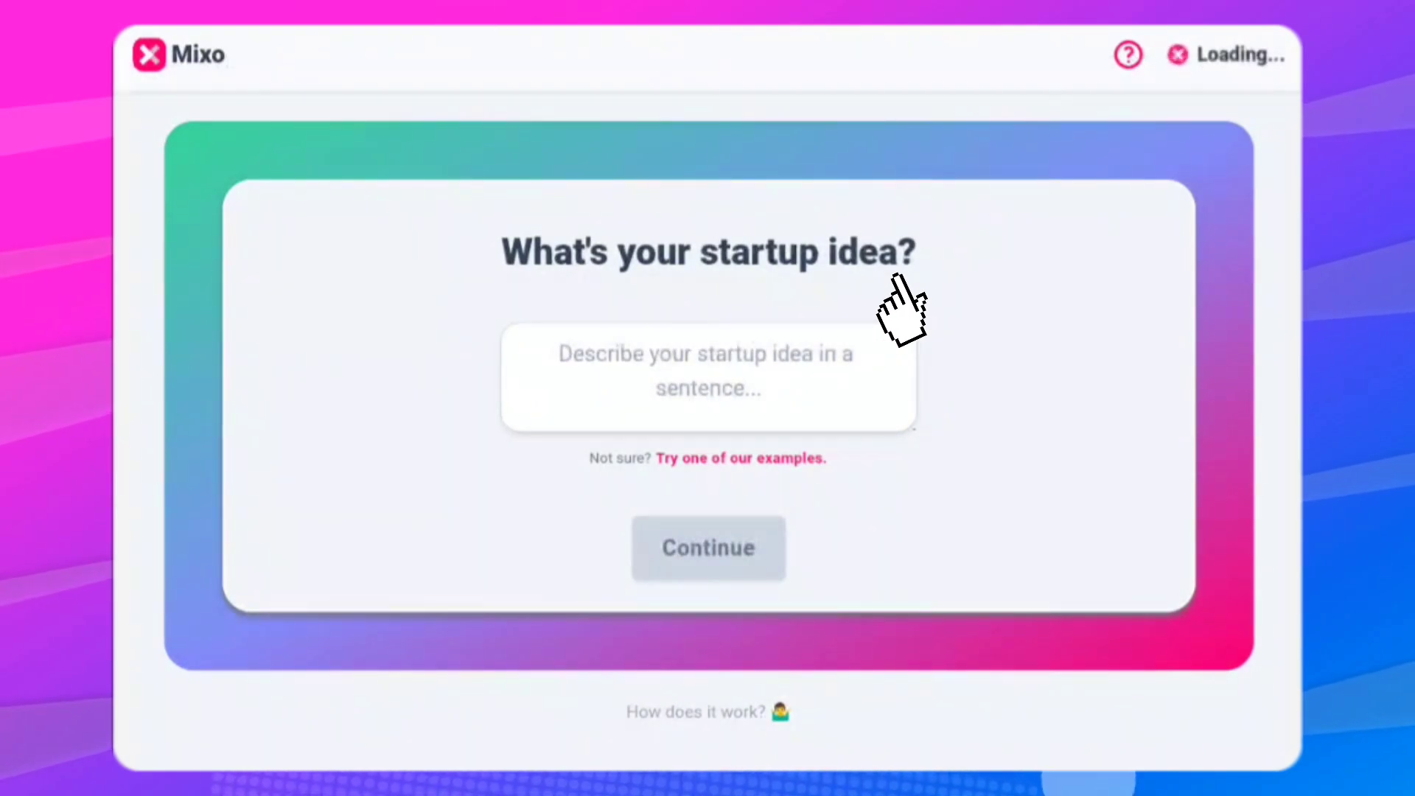
Enter the adventure-travel startup idea, pick the Collect Subscribers goal, and generate the Mixo site
left_click(703, 350)
type("A travel website for unique adventures")
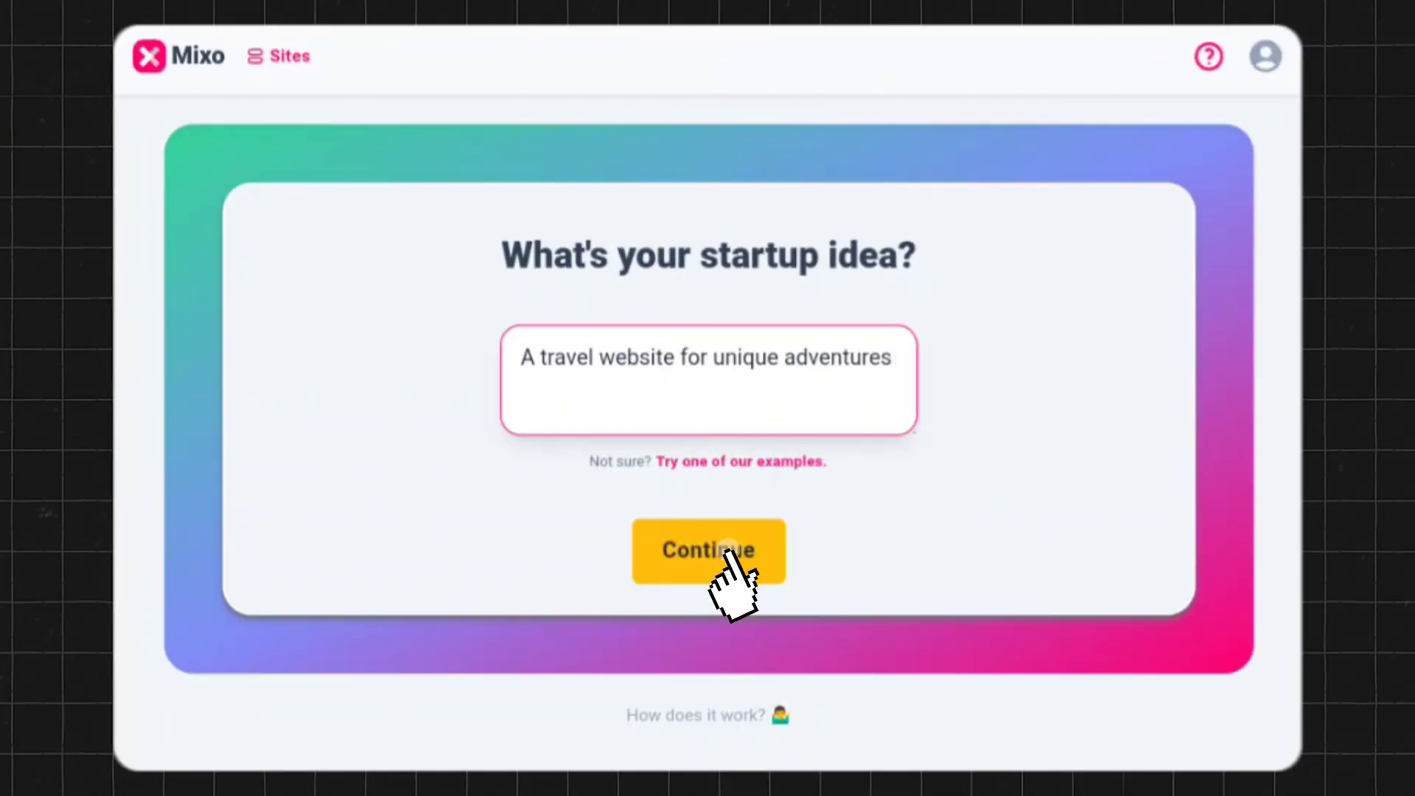
left_click(718, 634)
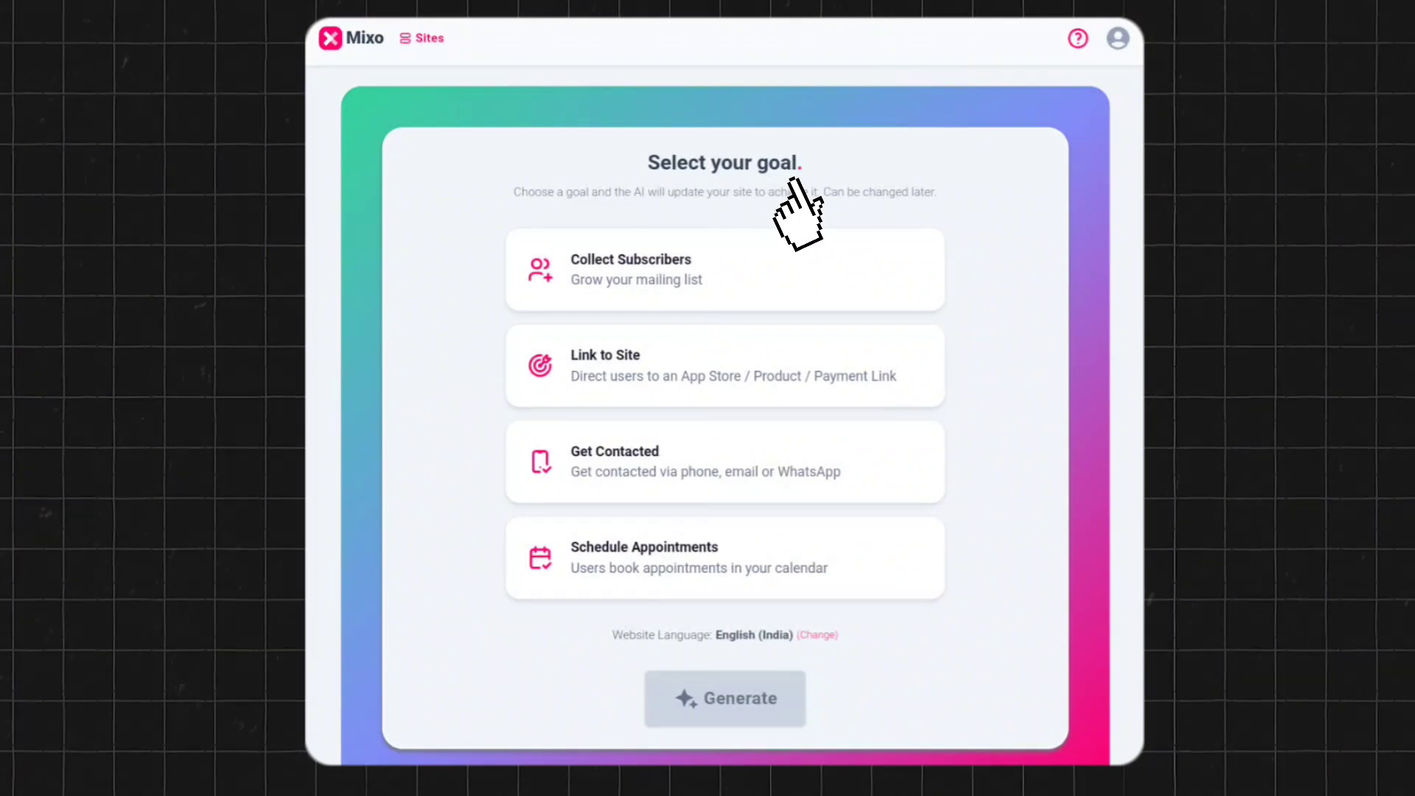
left_click(764, 253)
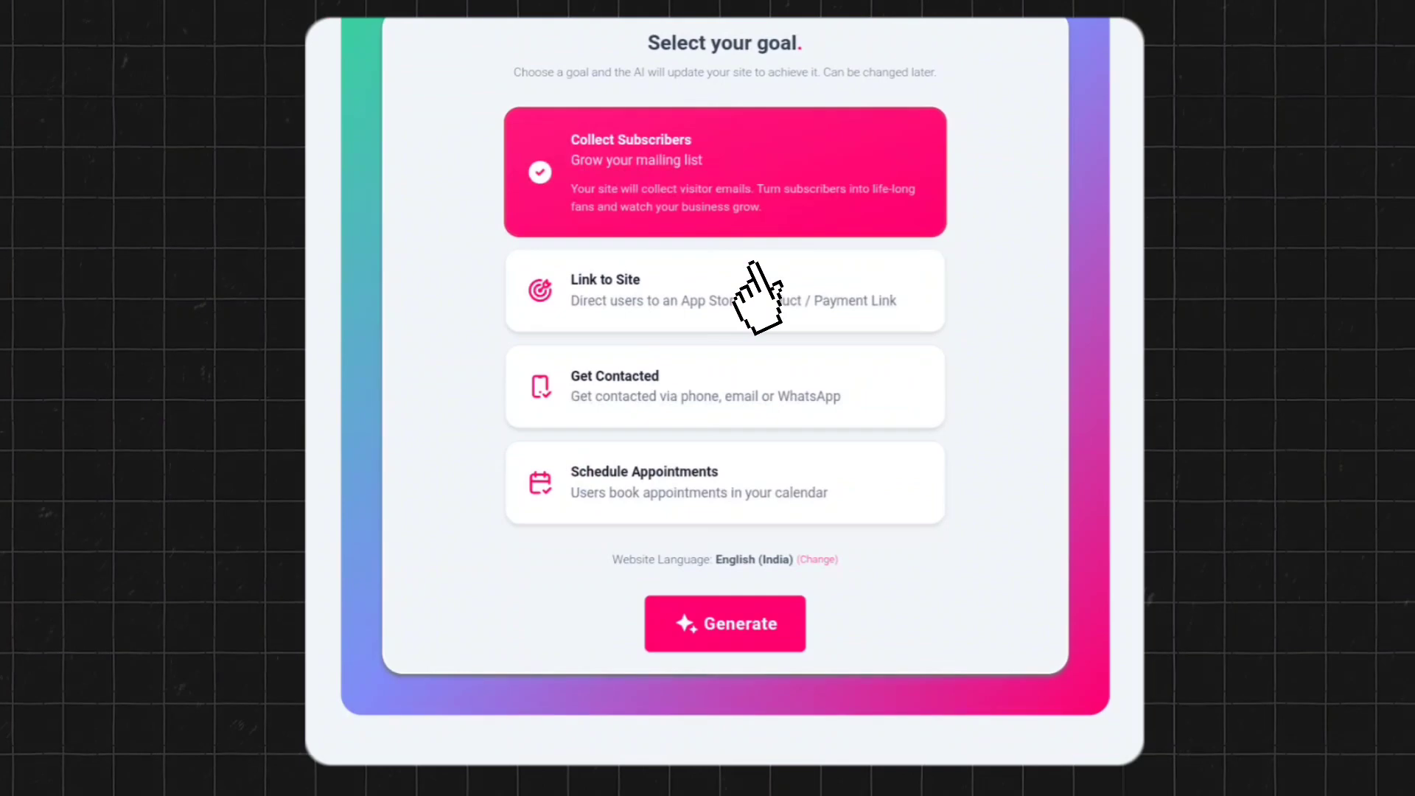
left_click(731, 625)
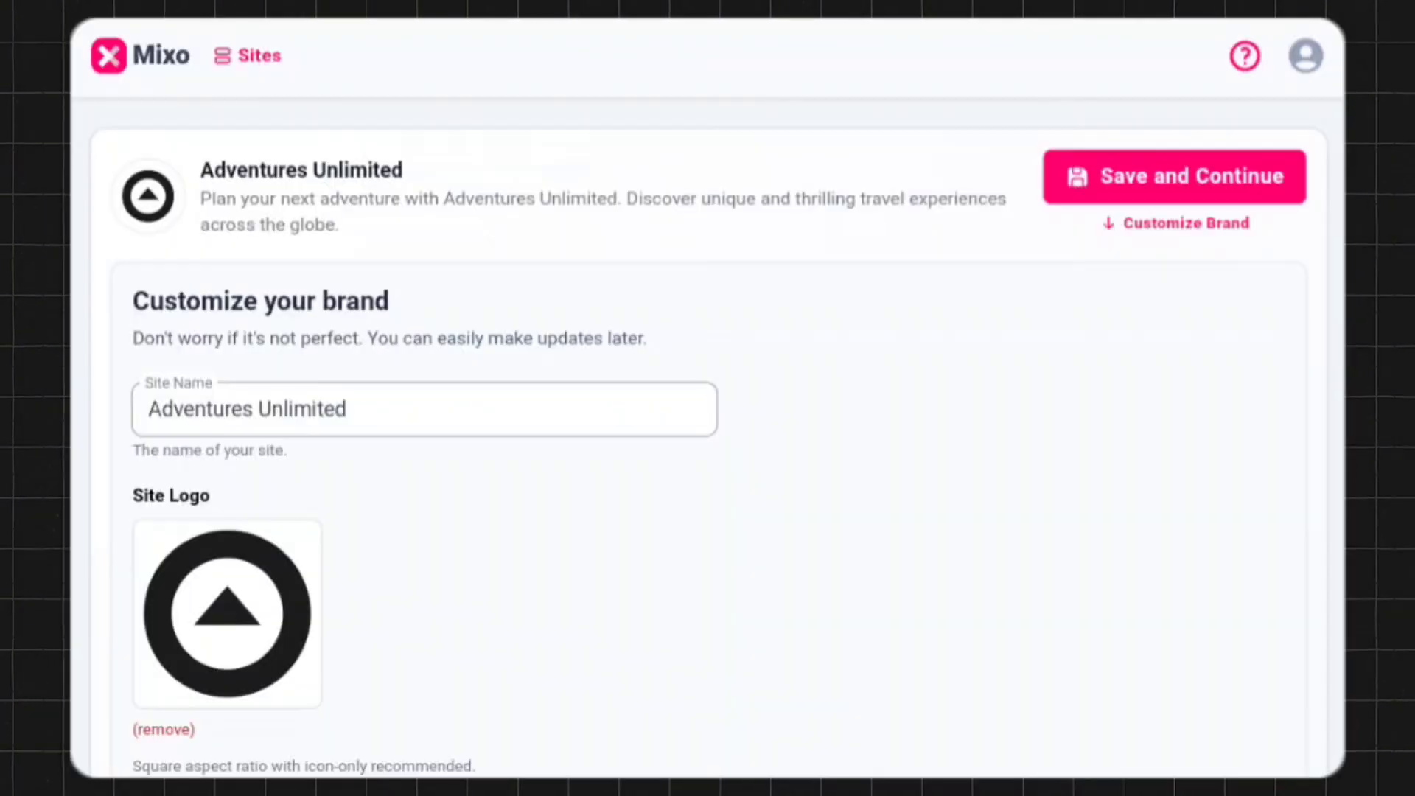
Review the Adventures Unlimited site name and logo under Customize Brand, then save the site
left_click(451, 302)
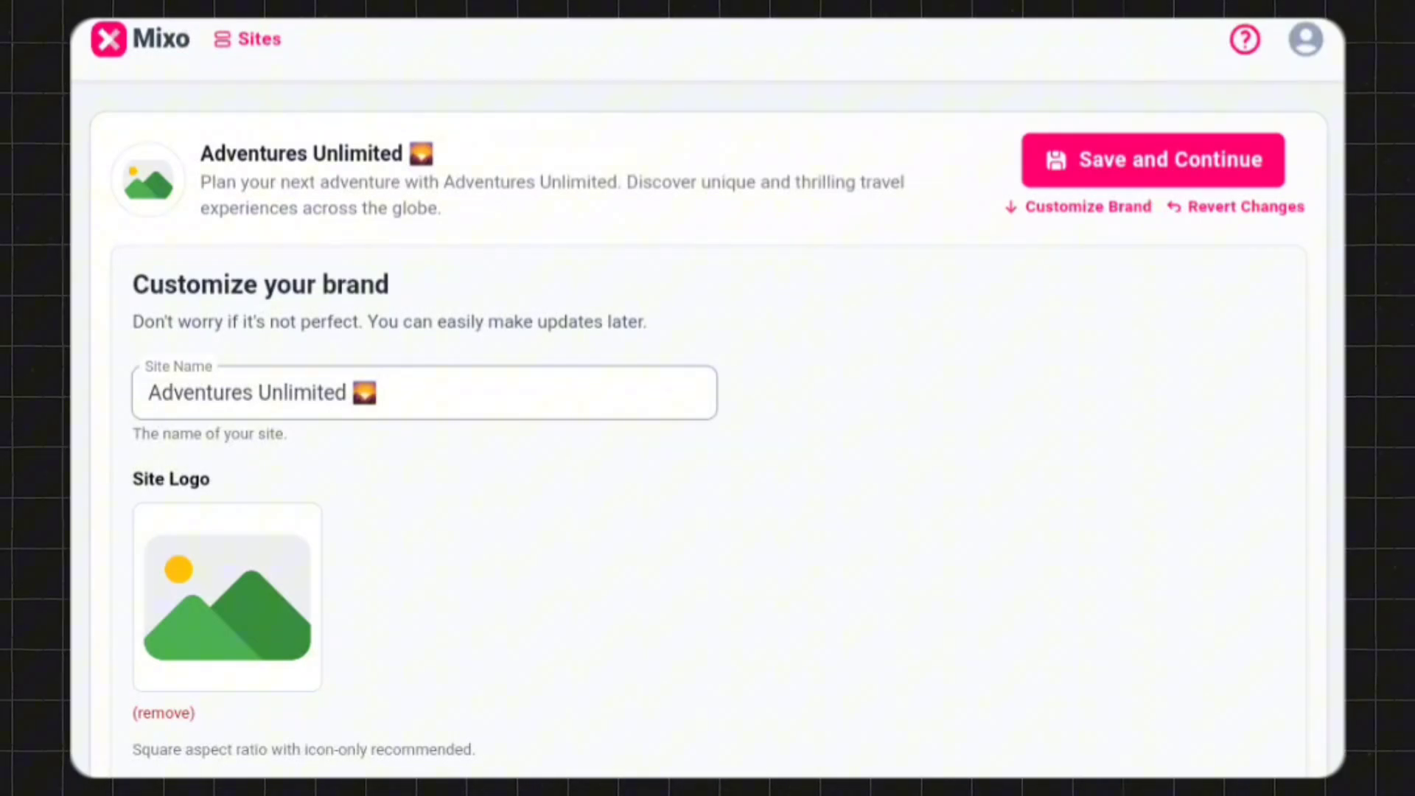
left_click(1132, 179)
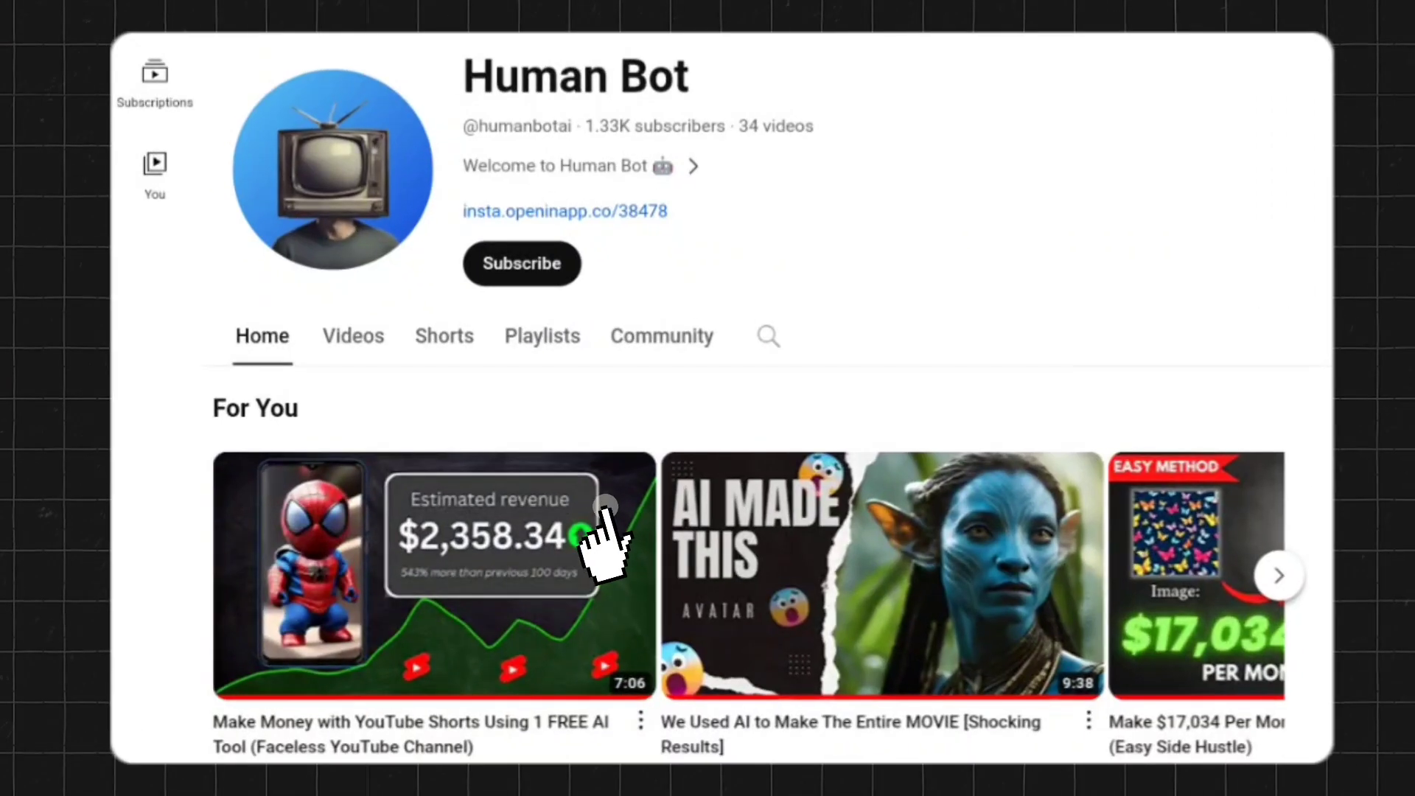
Page through the For You video row several times, then subscribe to the channel
left_click(1279, 575)
left_click(1277, 594)
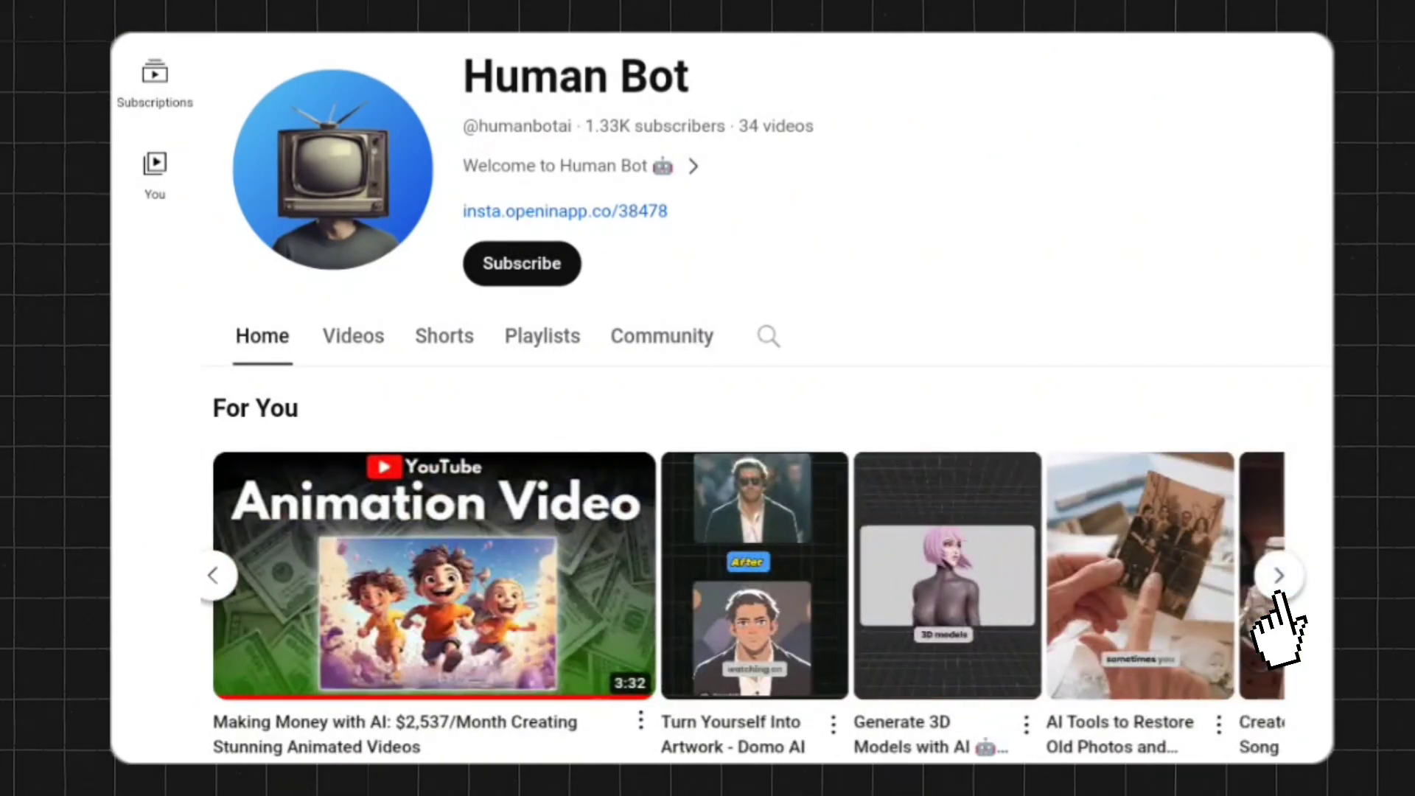
left_click(1278, 576)
left_click(1278, 576)
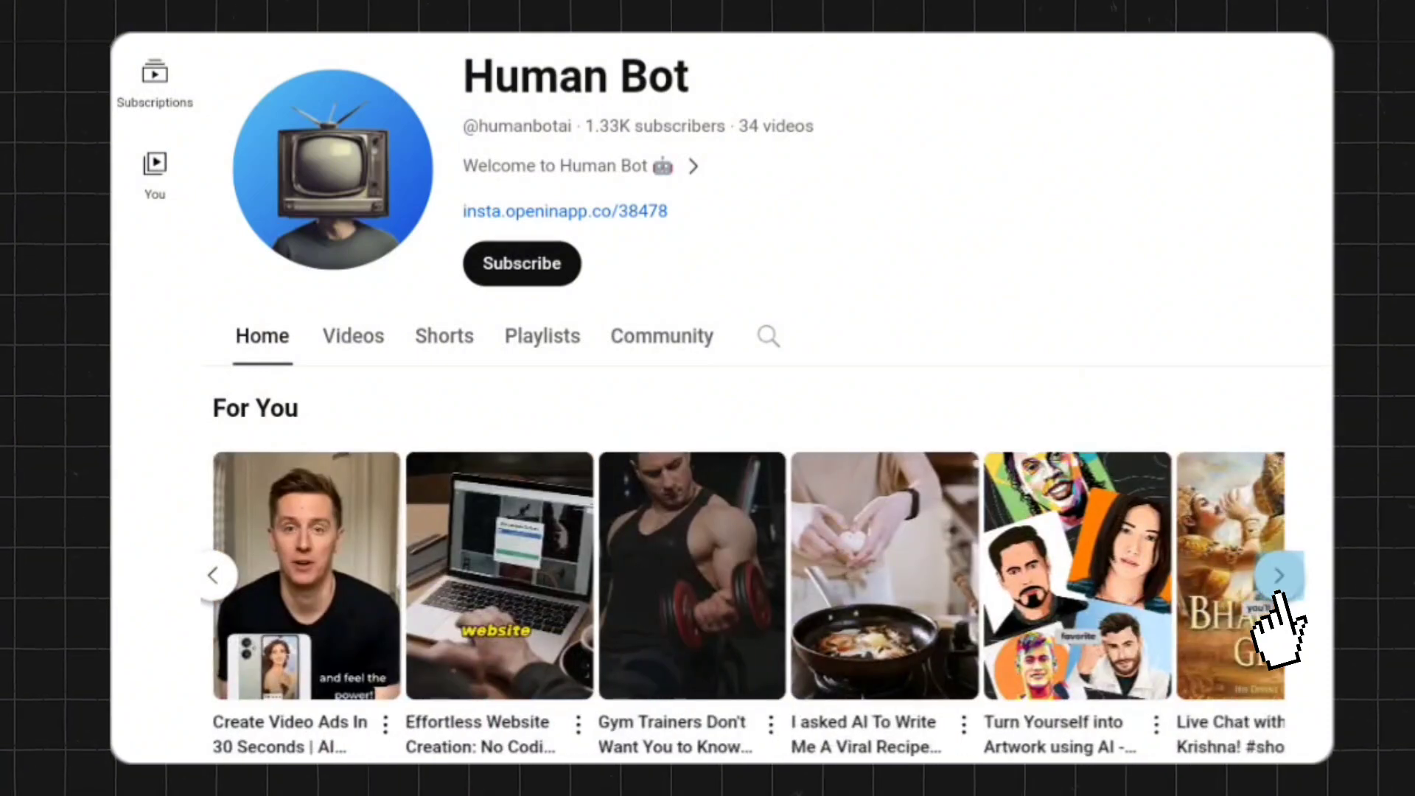
left_click(1278, 575)
left_click(522, 264)
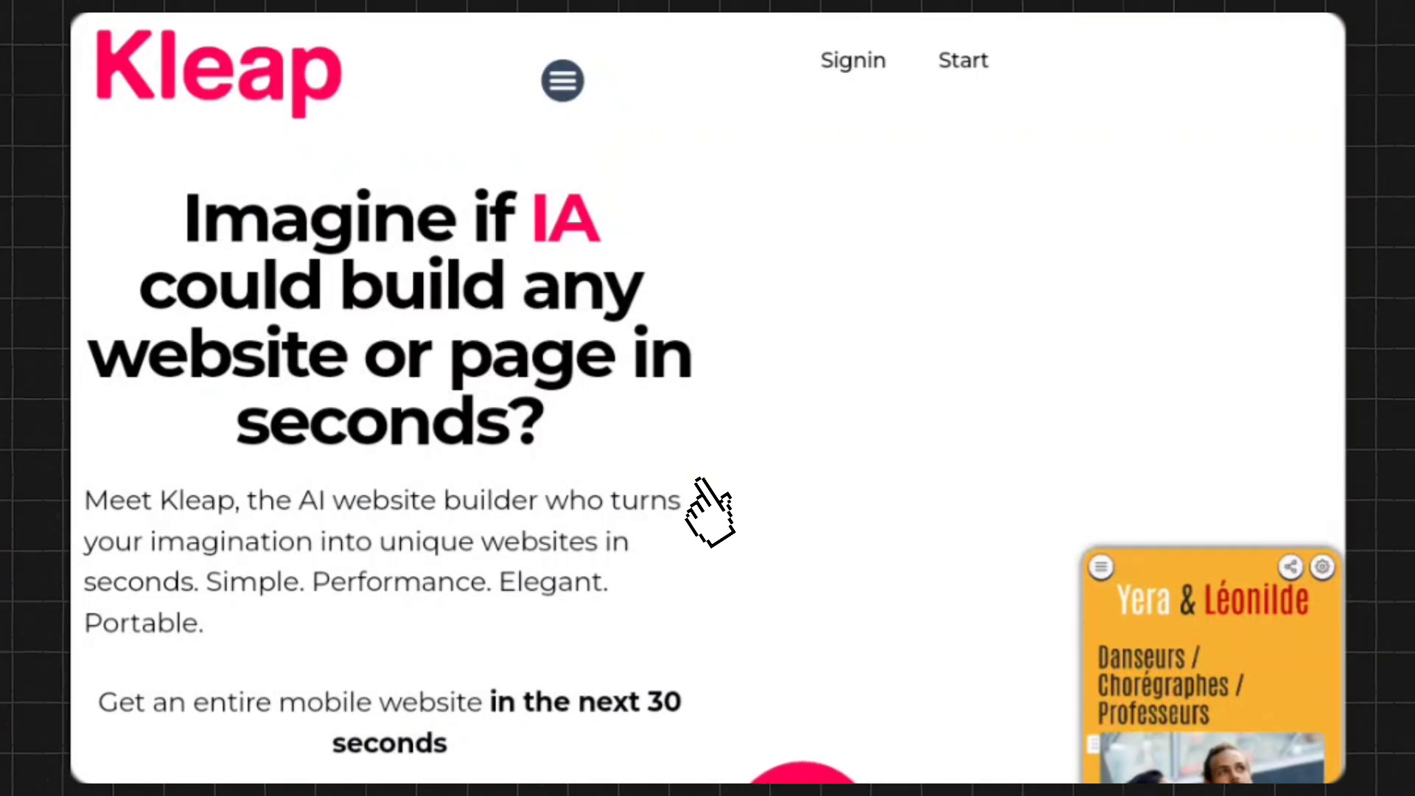
Scroll down the Kleap homepage toward the Claim your website button
scroll(709, 512, "down", 10)
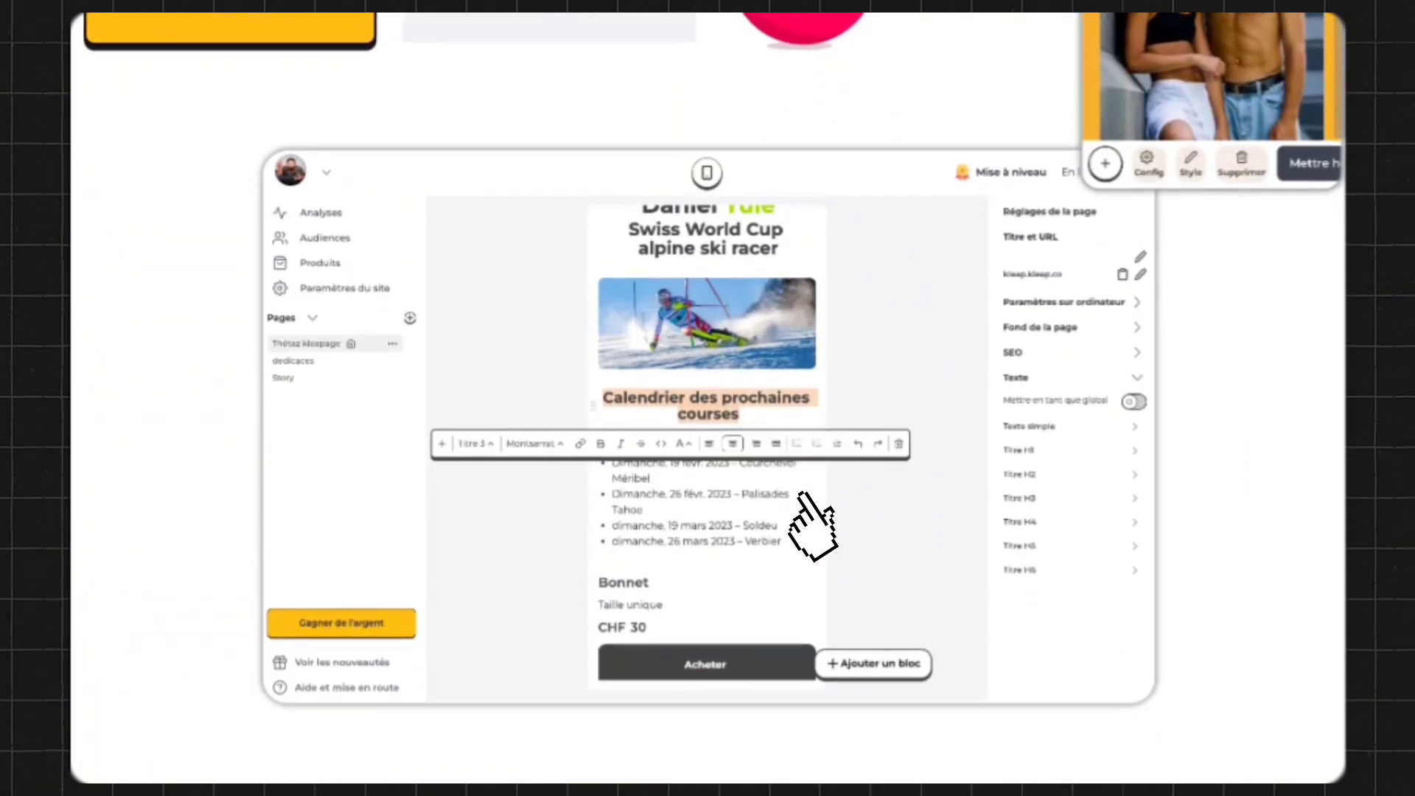
scroll(803, 501, "down", 6)
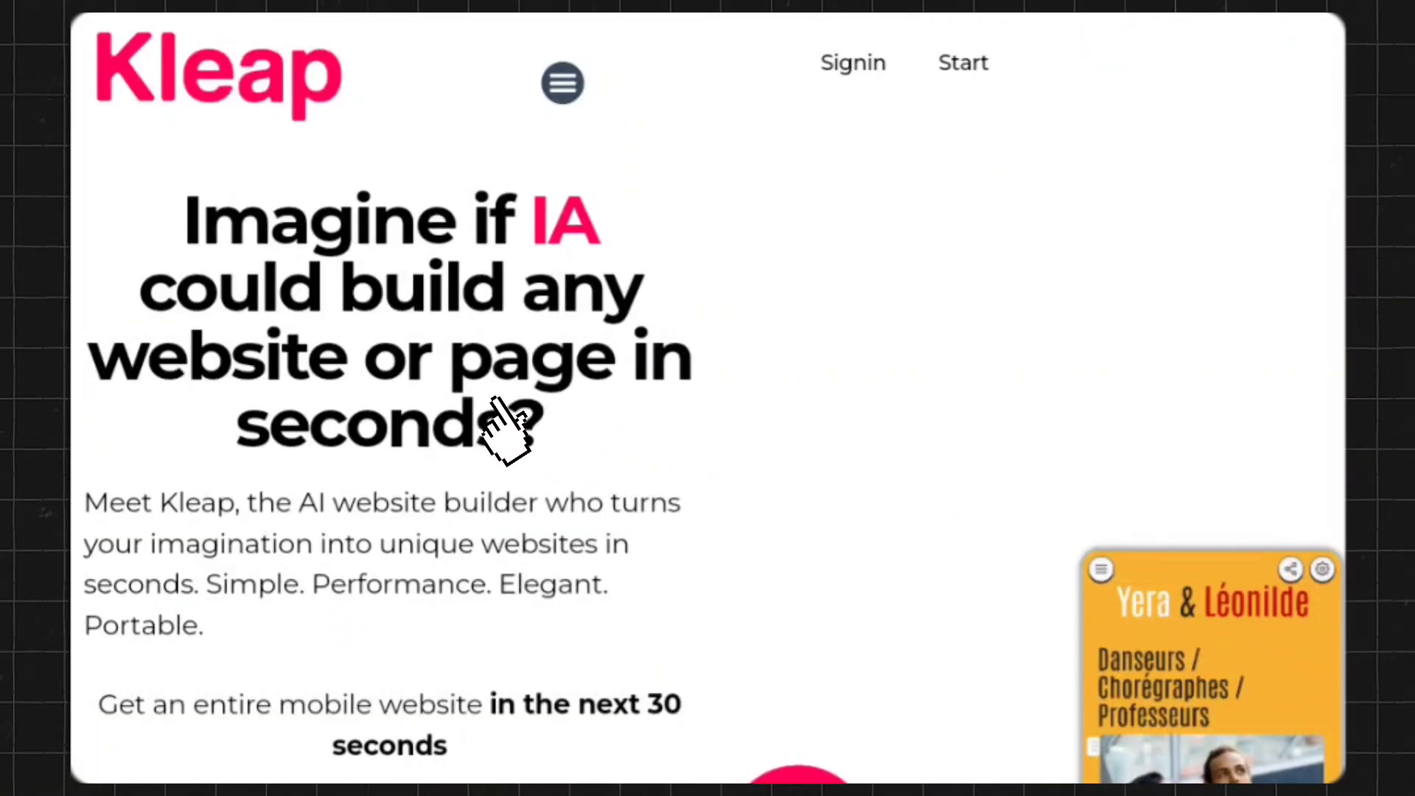
scroll(506, 431, "down", 2)
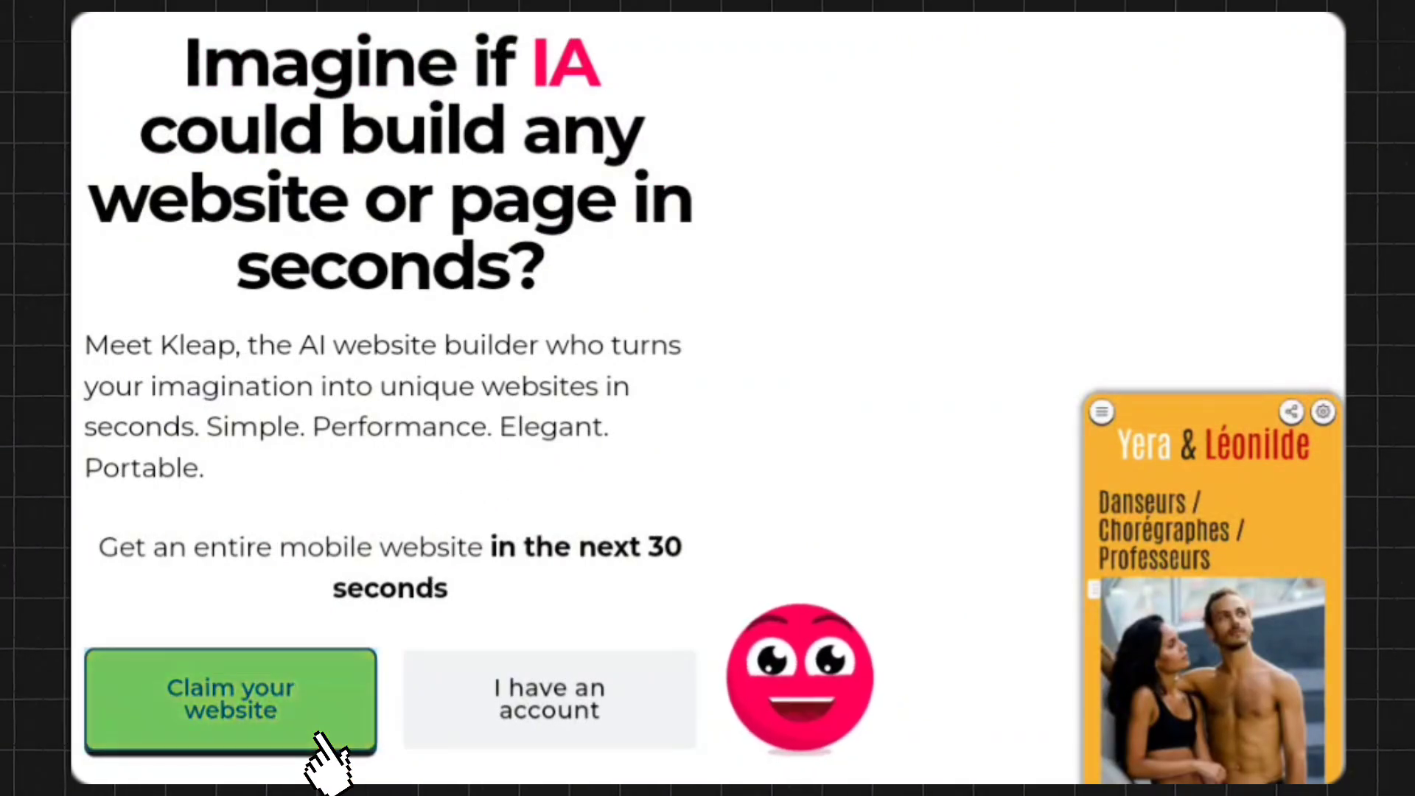
Claim a new Kleap site as a Technology company aiming to Make money online, named 'Human bot'
left_click(324, 759)
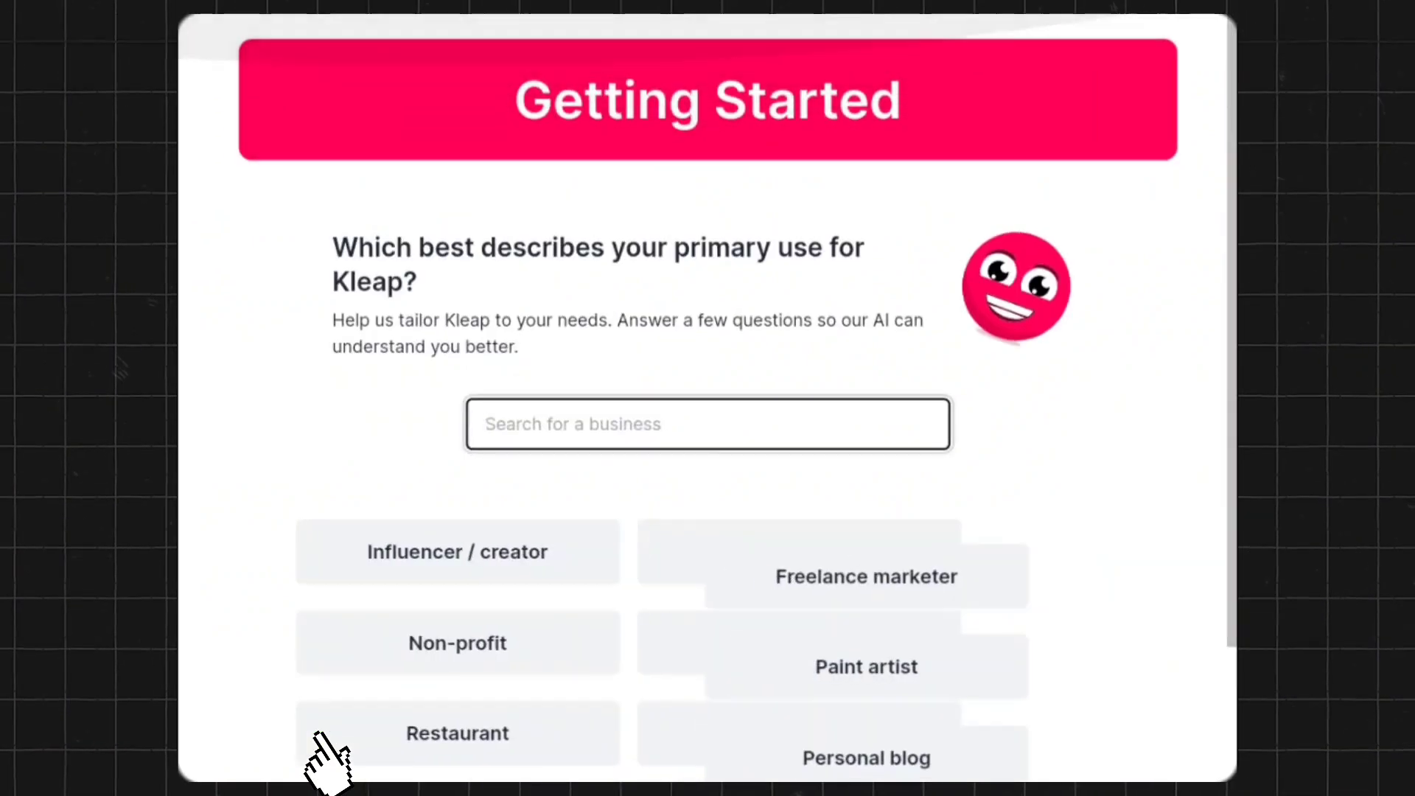
scroll(325, 757, "down", 3)
left_click(988, 649)
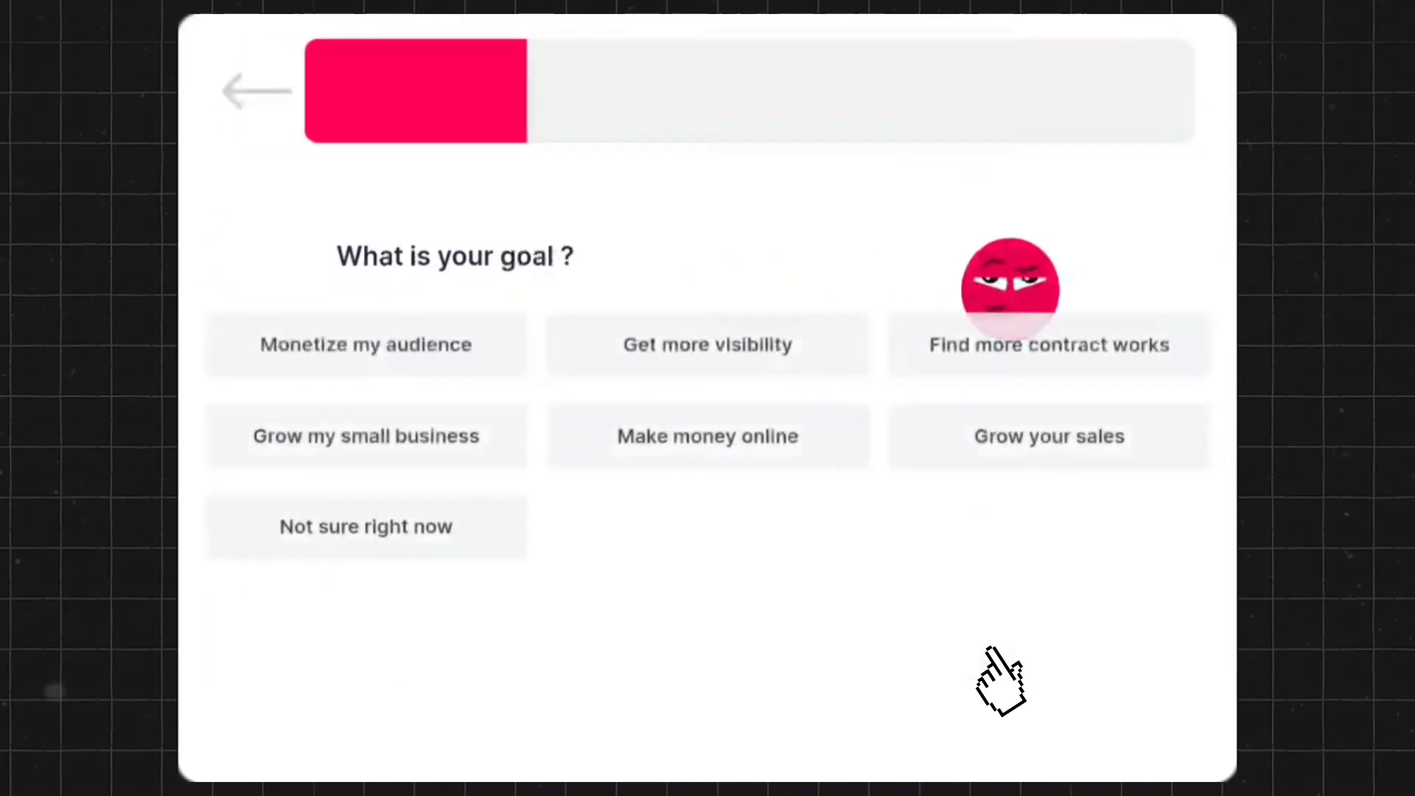
left_click(770, 448)
type("Human bot")
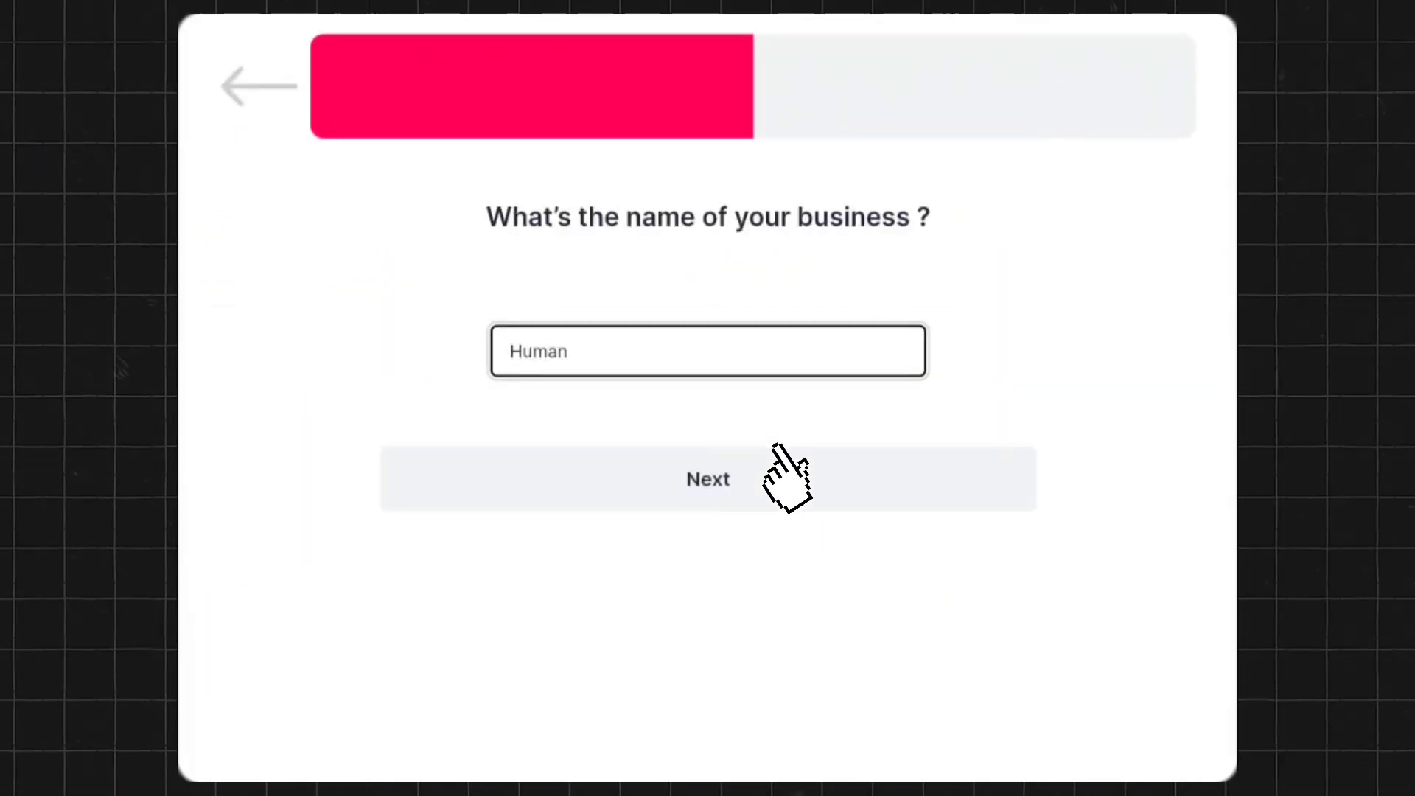
left_click(750, 477)
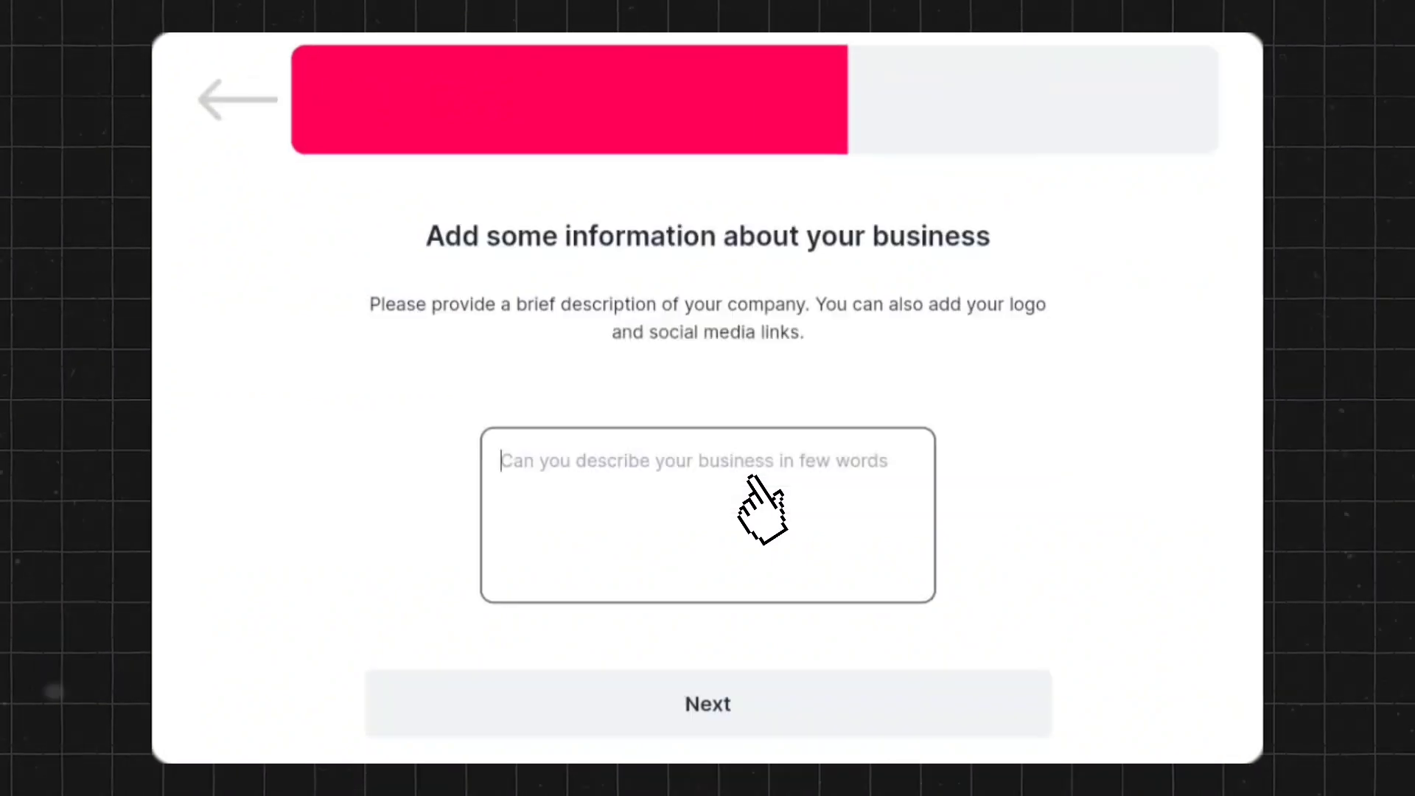
Enter the 'Ai' description, the business address and phone number, and change the logo
type("Ai")
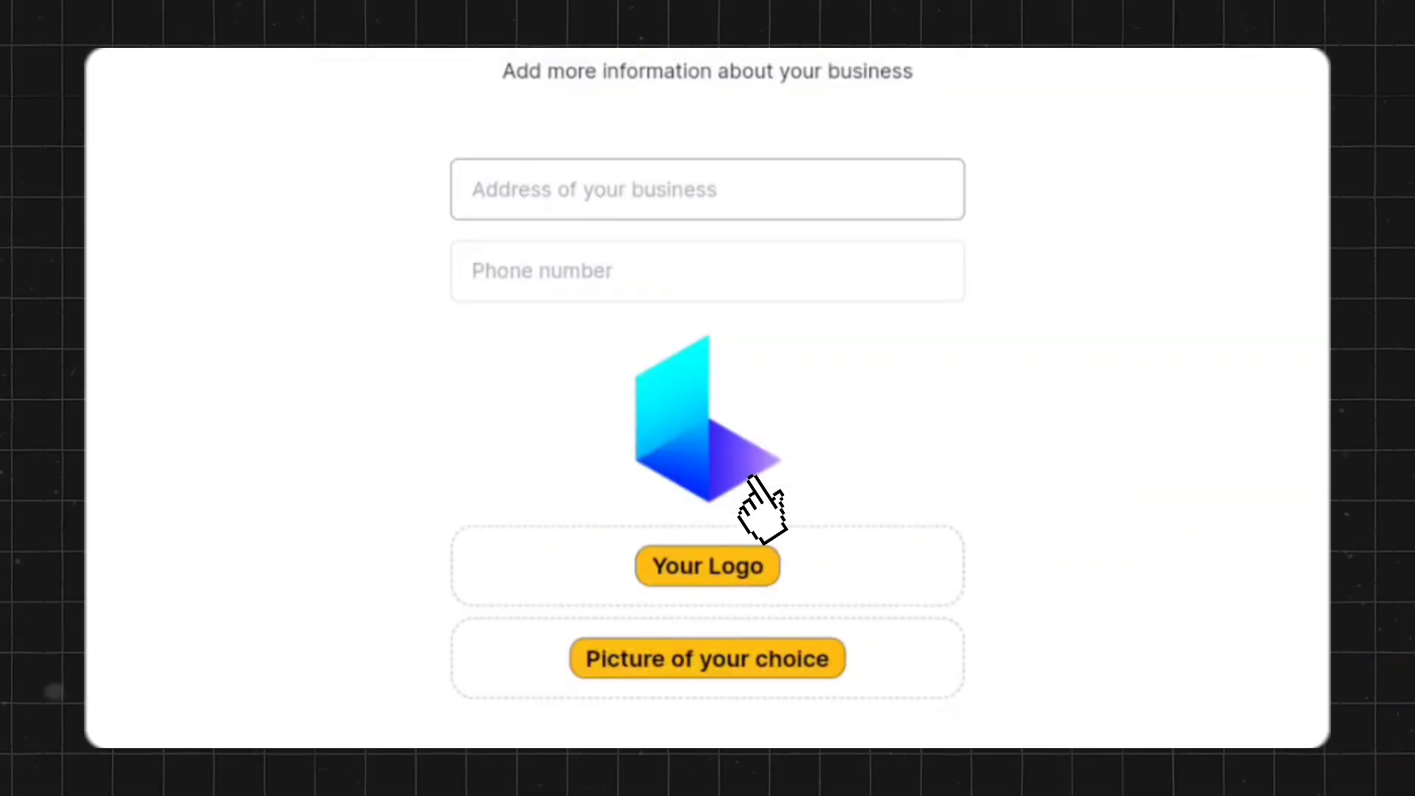
type("Xxxxxx")
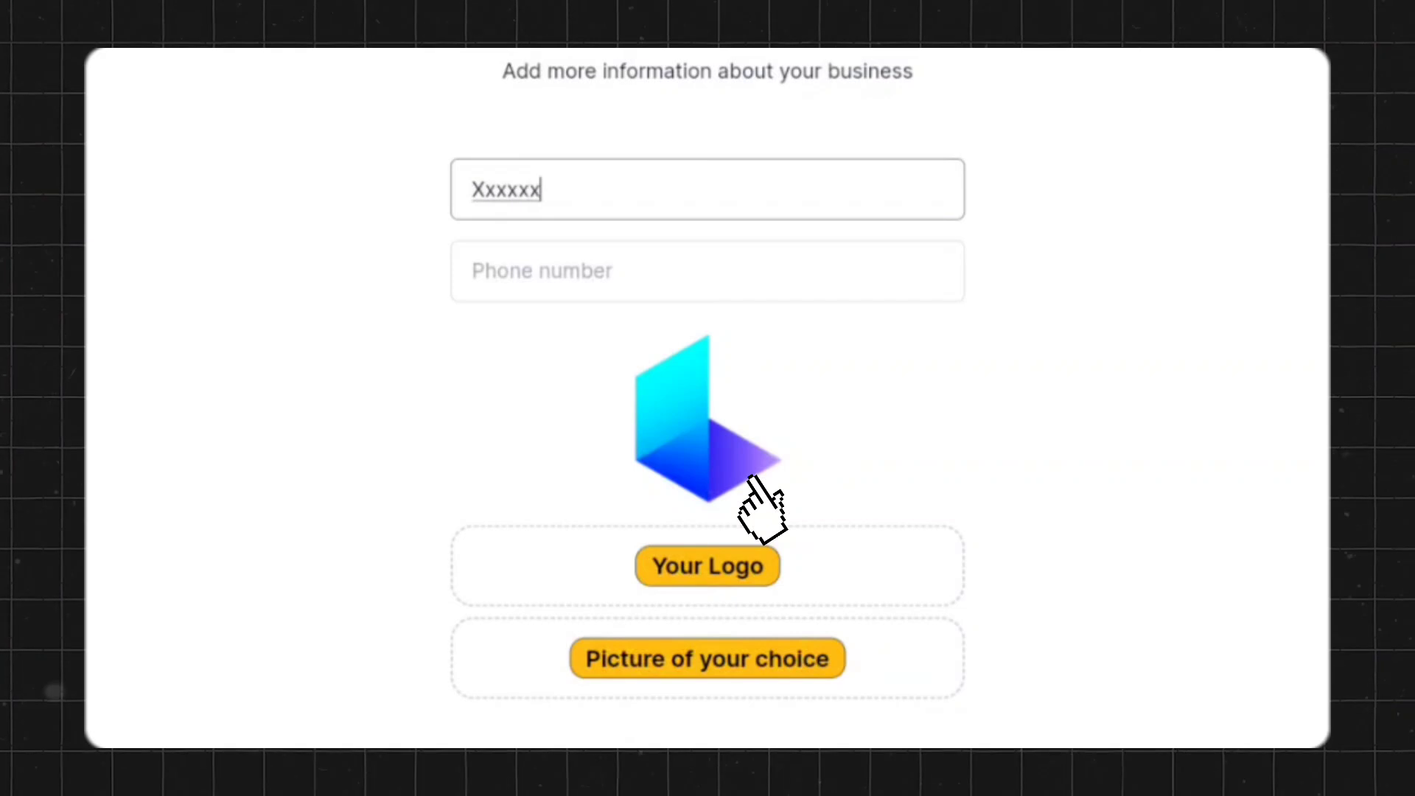
key("Tab")
type("9")
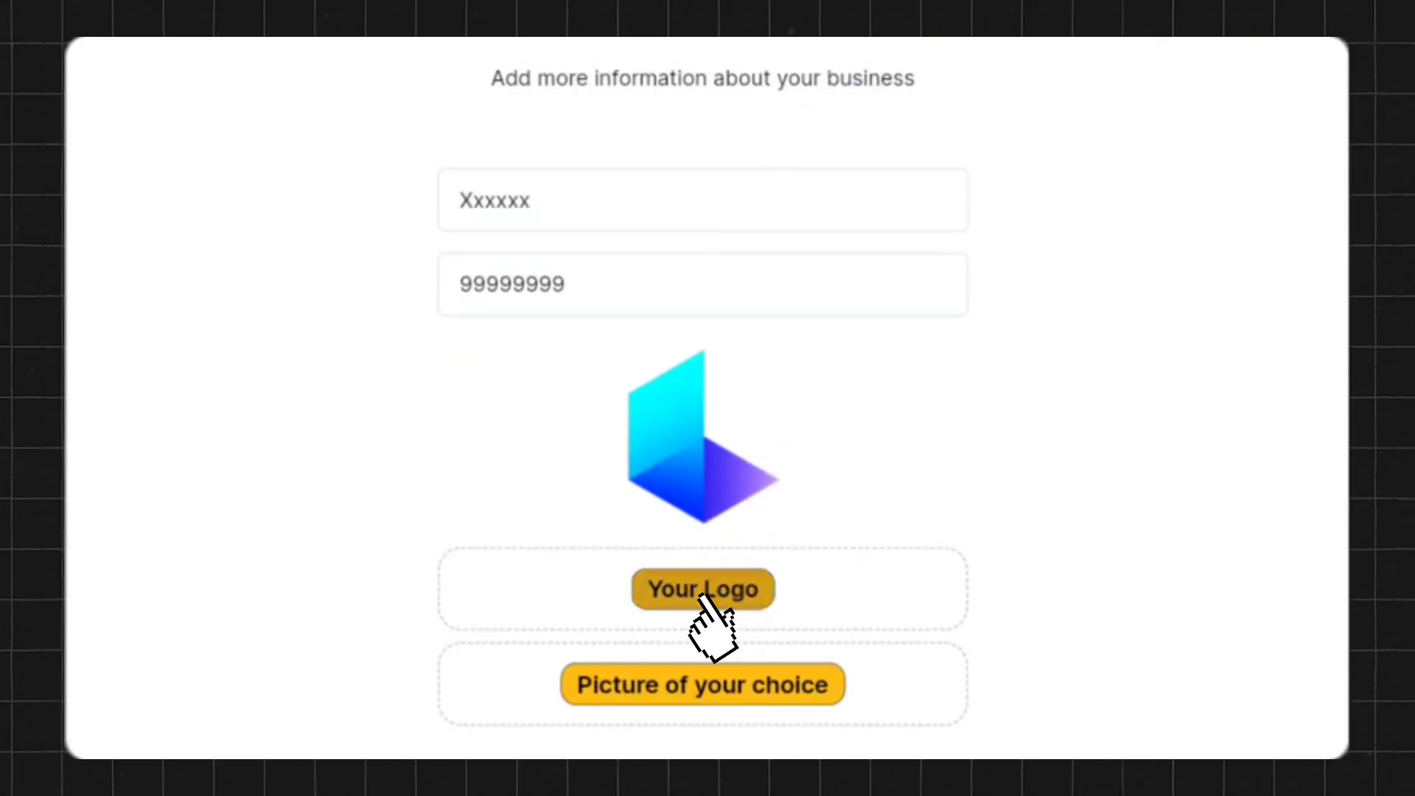
left_click(704, 608)
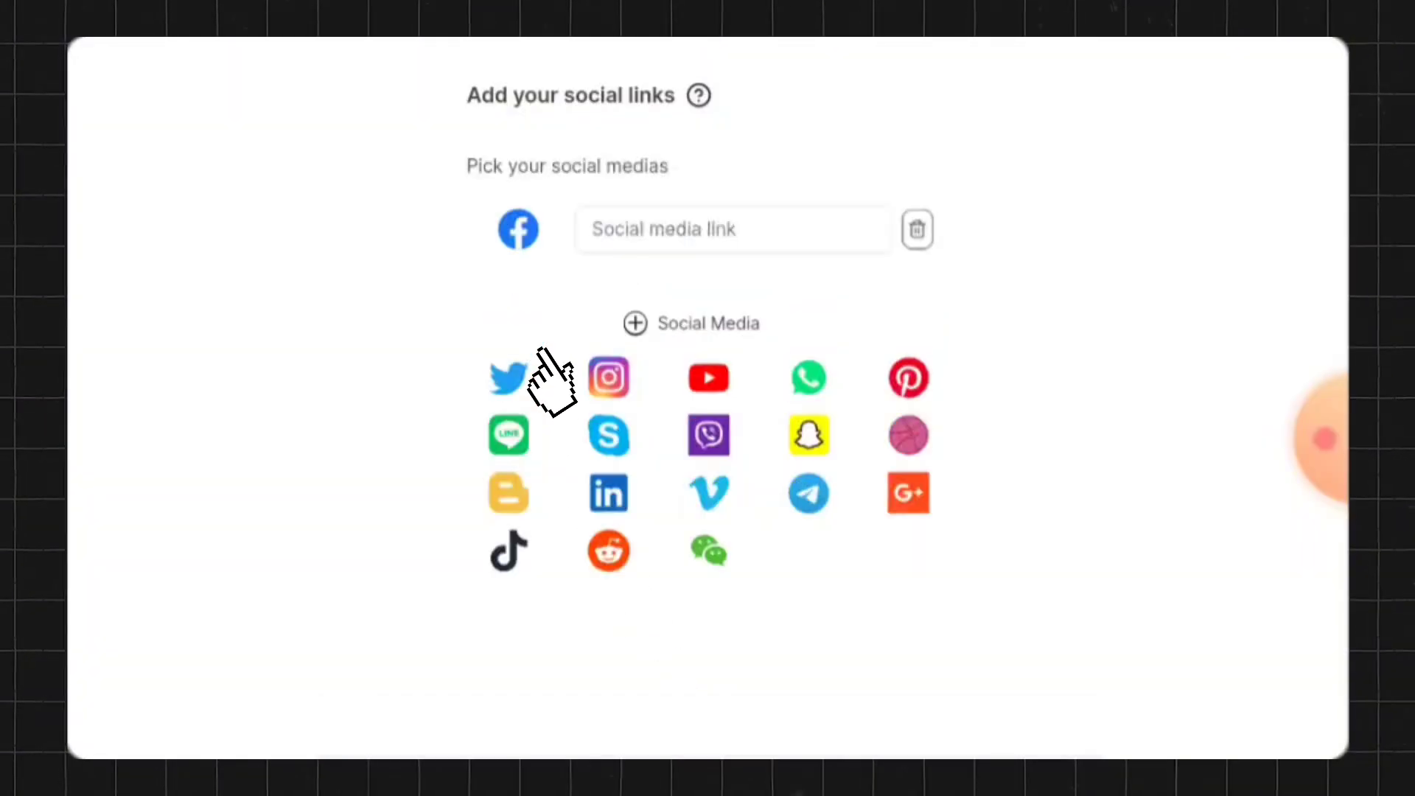
Add Instagram and Twitter social links and continue to the style choices
left_click(610, 377)
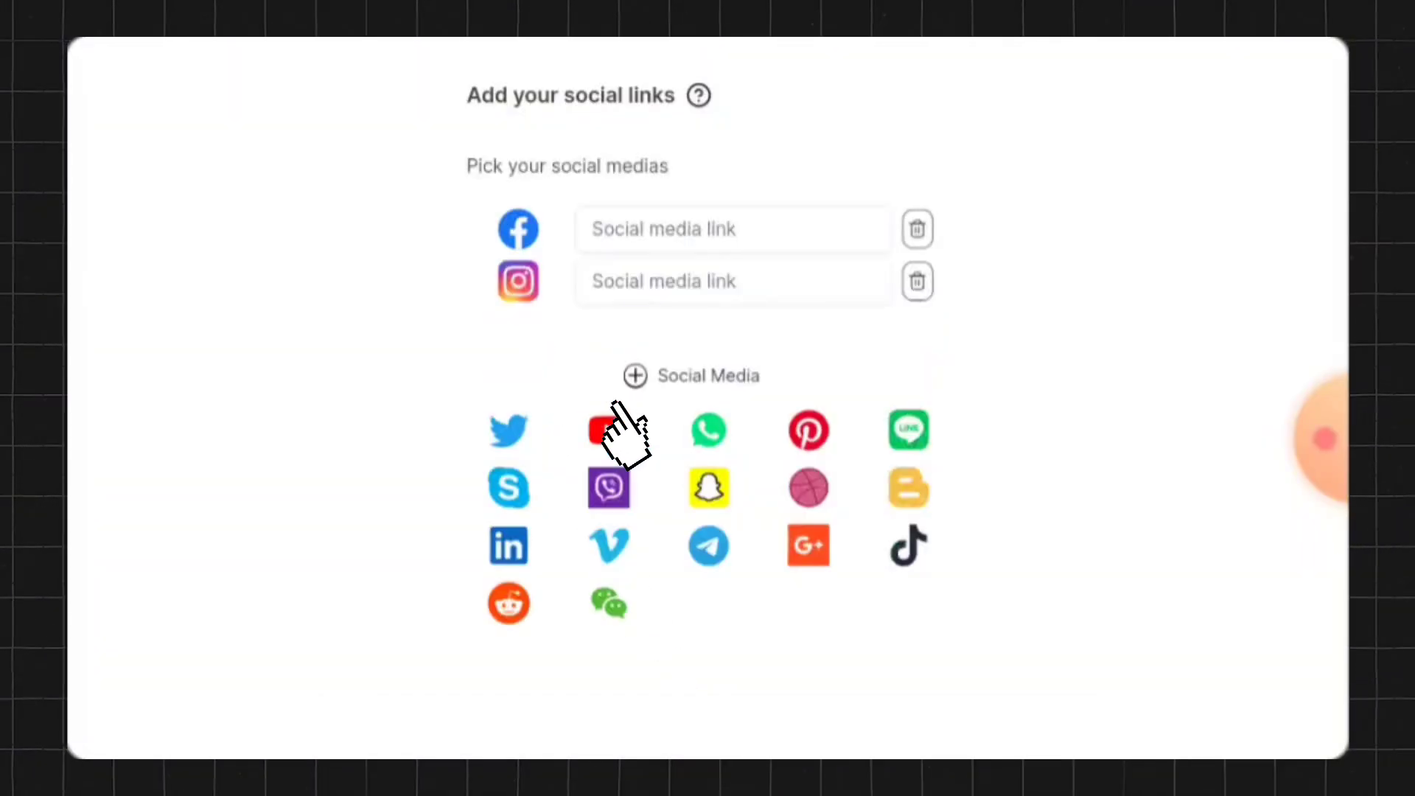
left_click(616, 409)
scroll(597, 553, "down", 3)
left_click(595, 685)
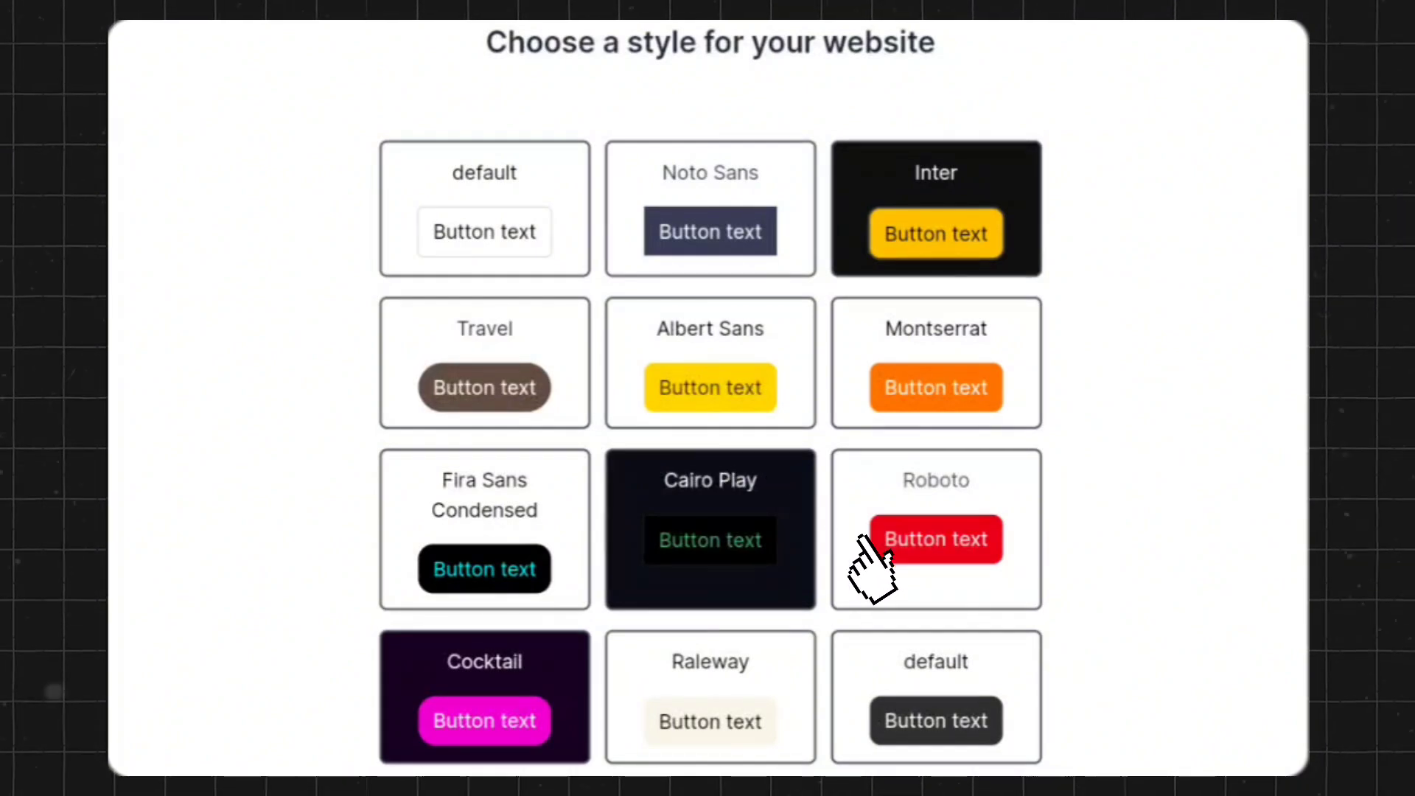
Apply the Roboto style to generate the 'Unleash the Power of AI' site and open its settings
left_click(786, 338)
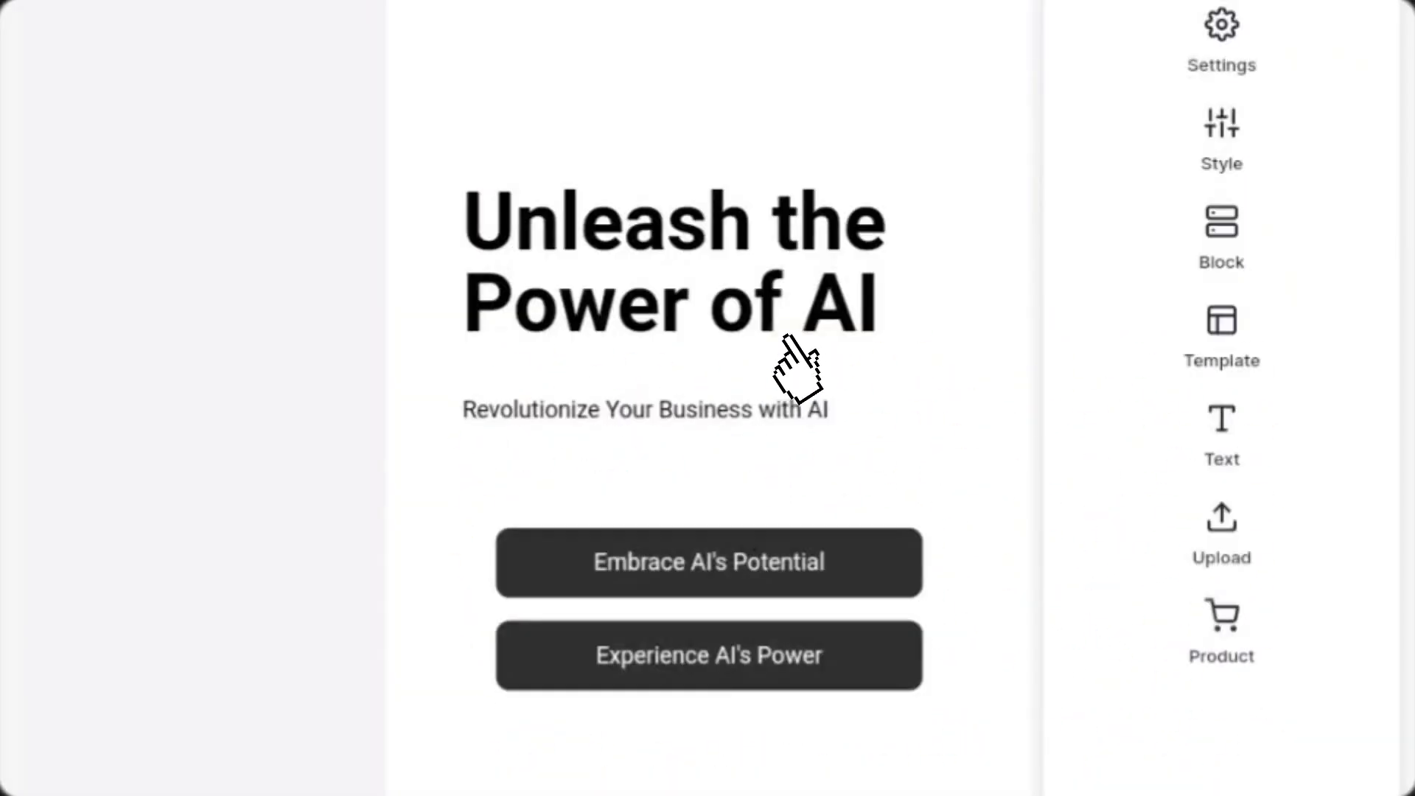
scroll(788, 339, "down", 20)
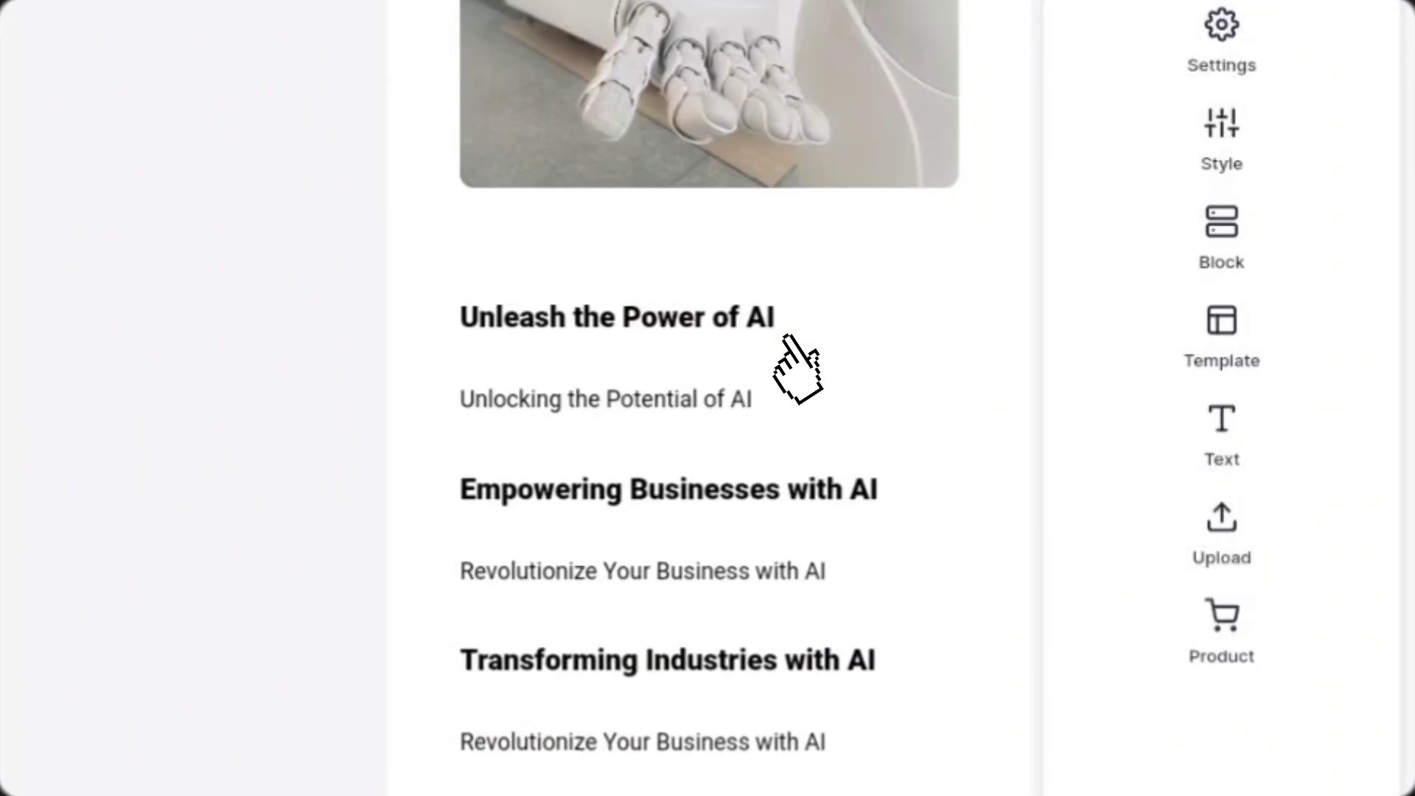
scroll(790, 354, "down", 5)
scroll(790, 354, "up", 20)
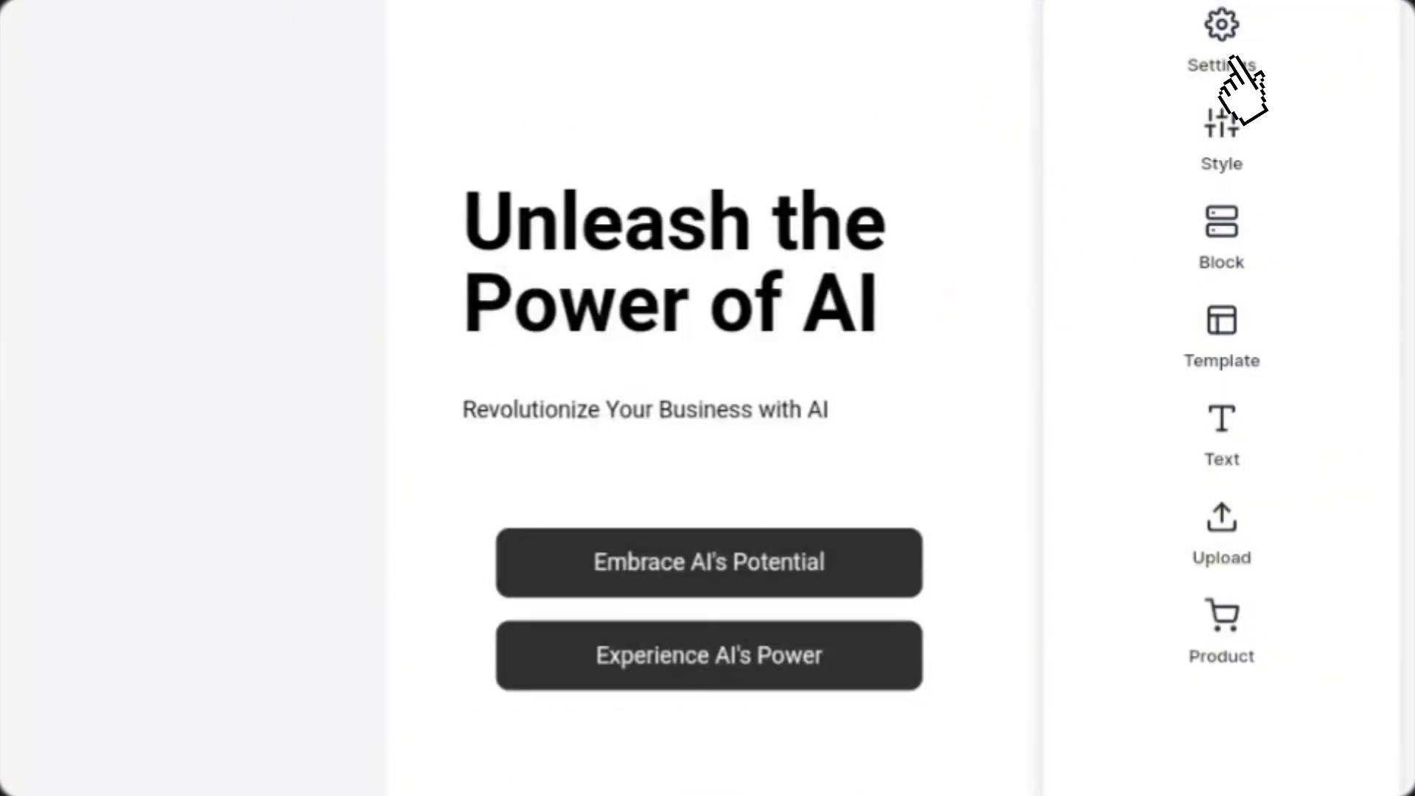
left_click(1225, 59)
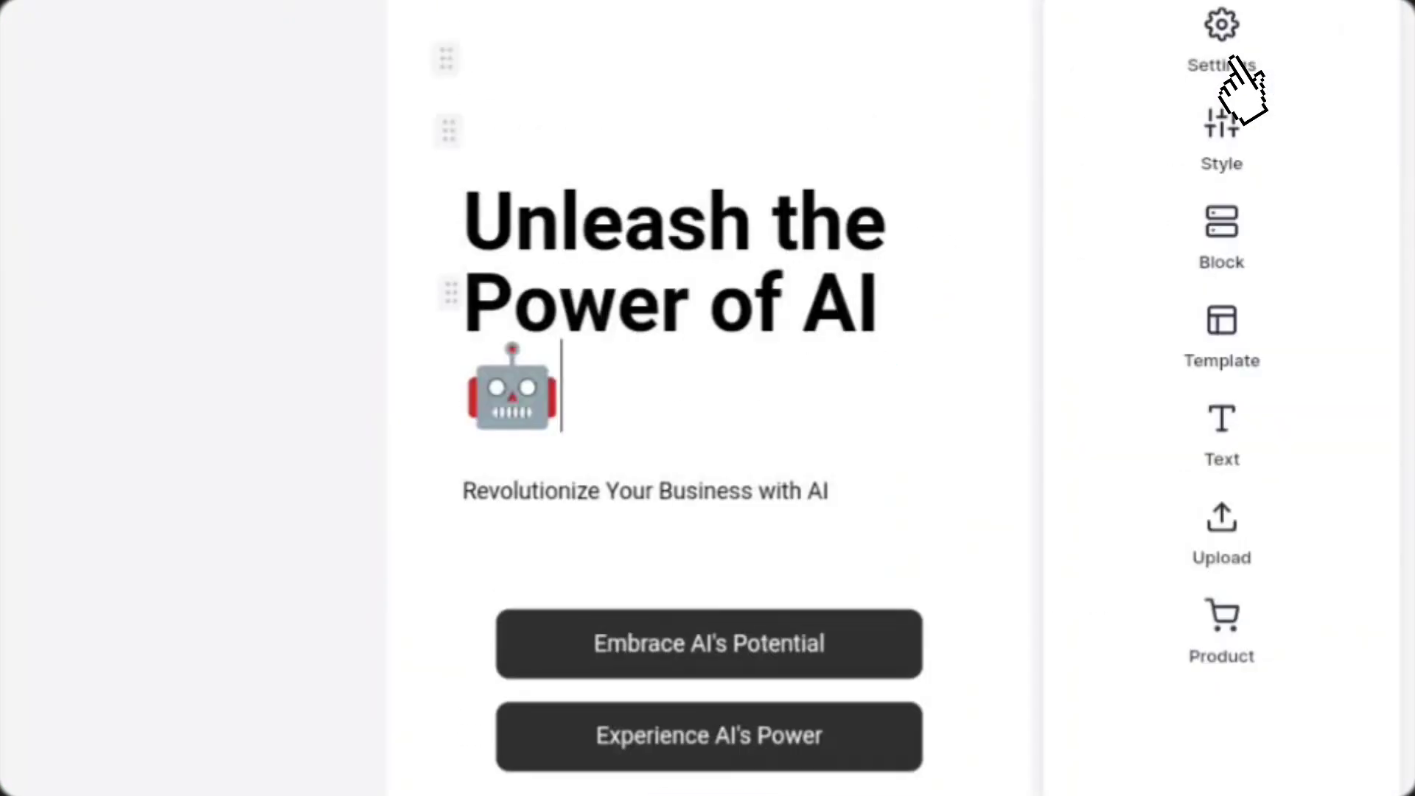
left_click(1230, 60)
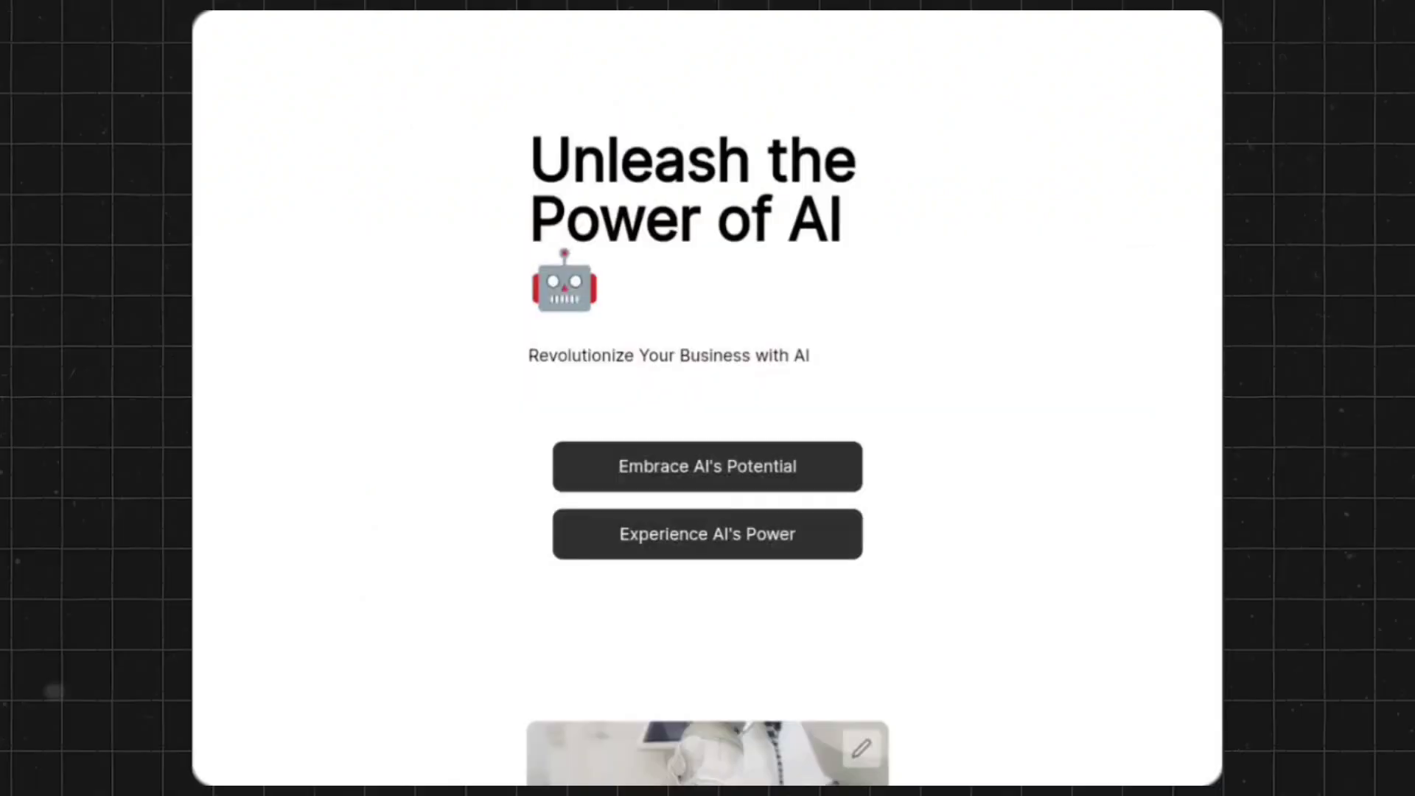
Scroll the generated AI site down to the contact form with name, email and message fields
scroll(707, 398, "down", 10)
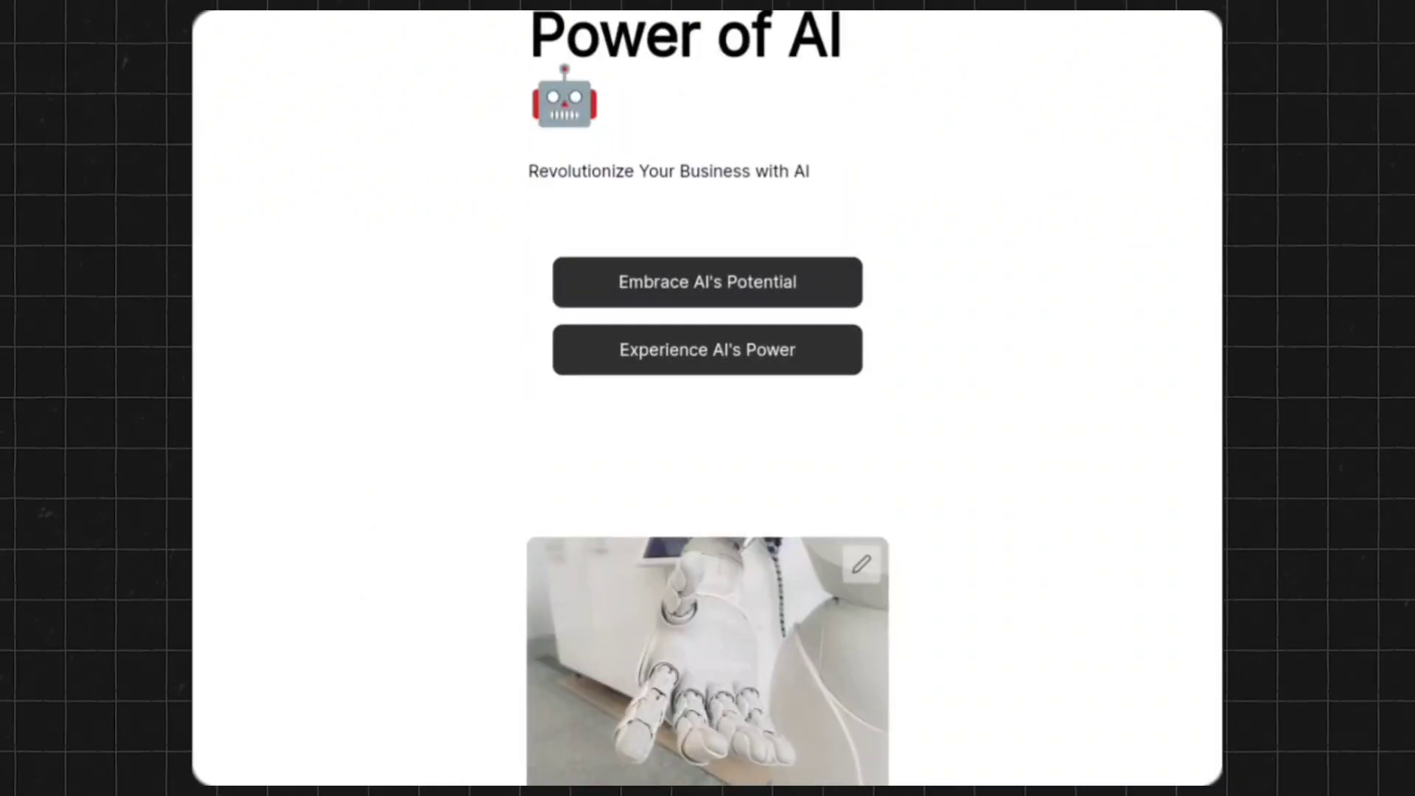
scroll(708, 398, "down", 15)
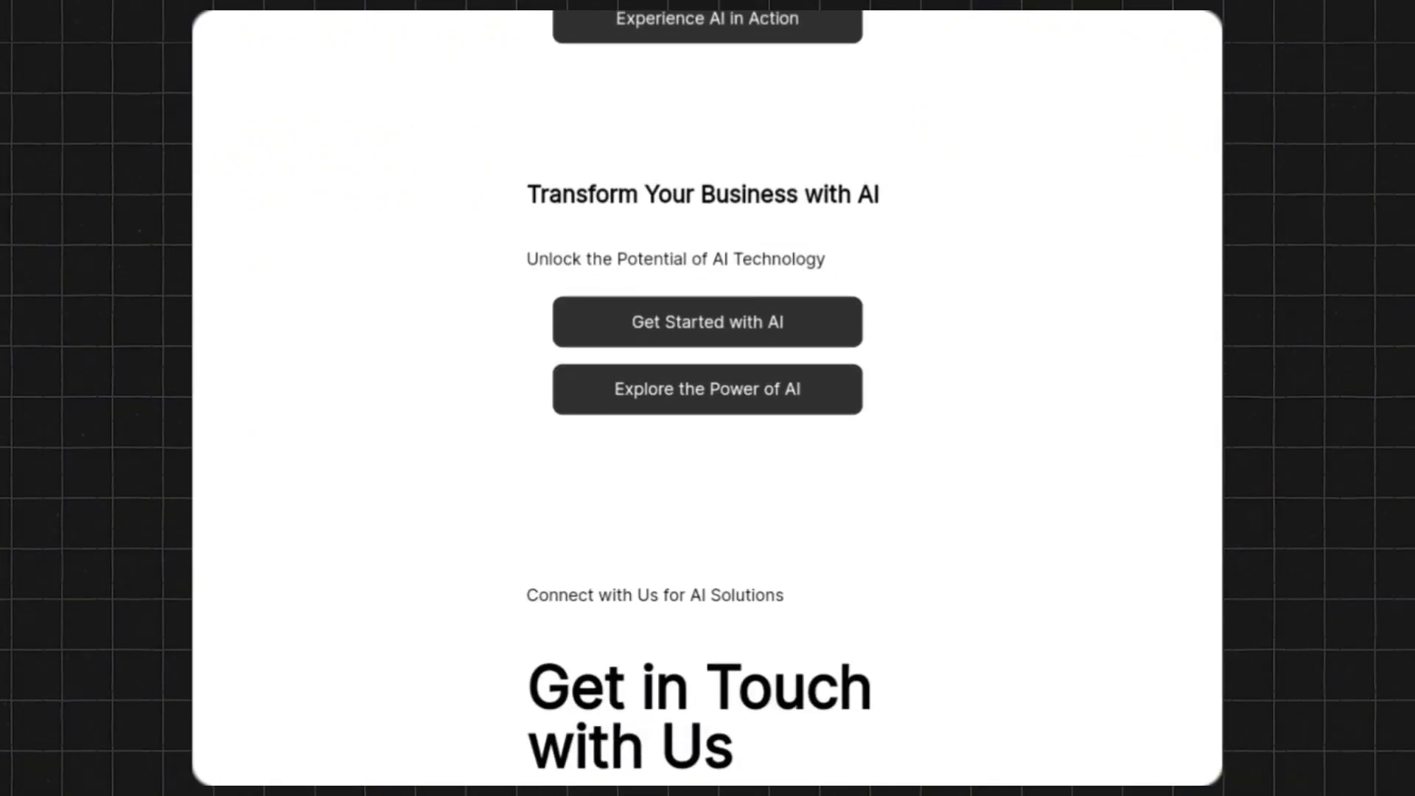
scroll(707, 398, "down", 5)
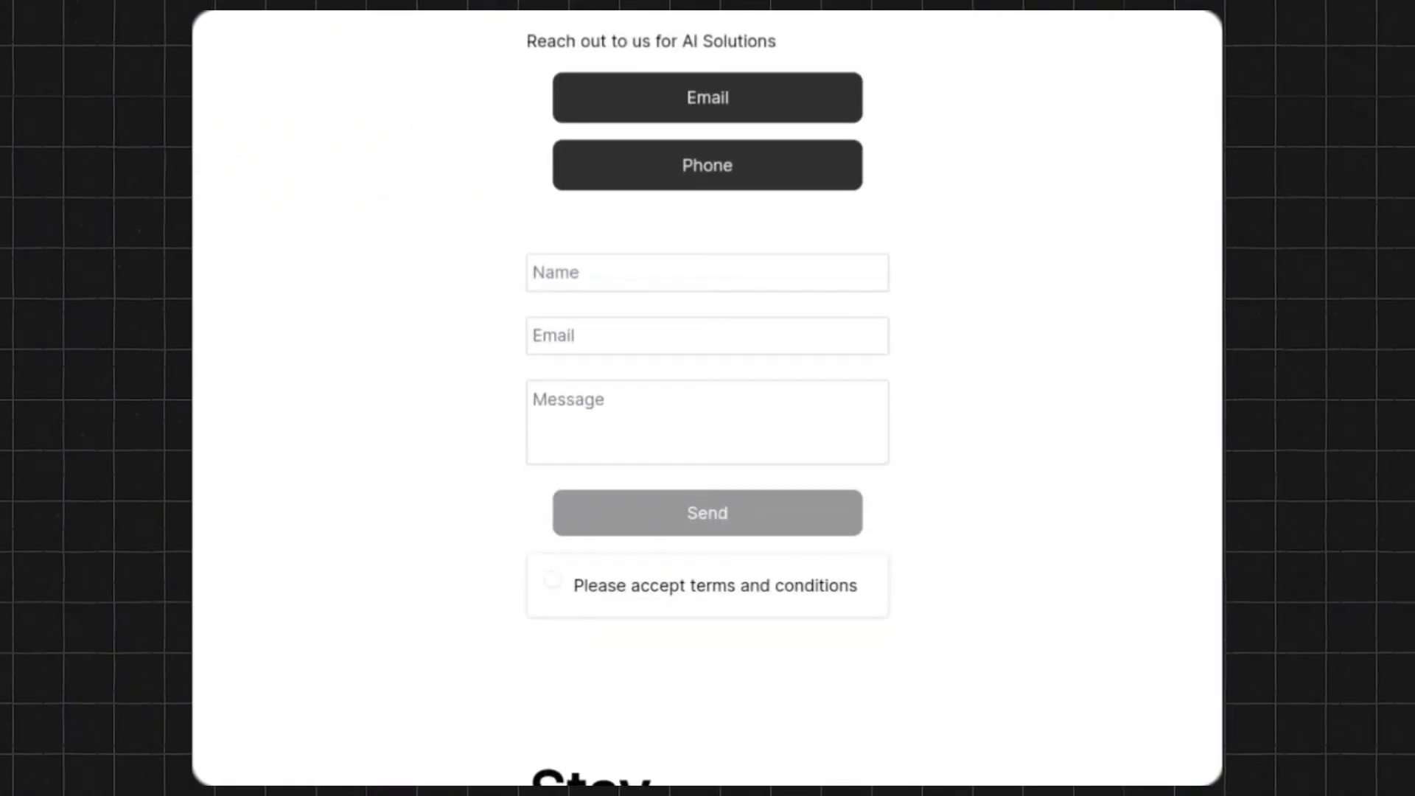